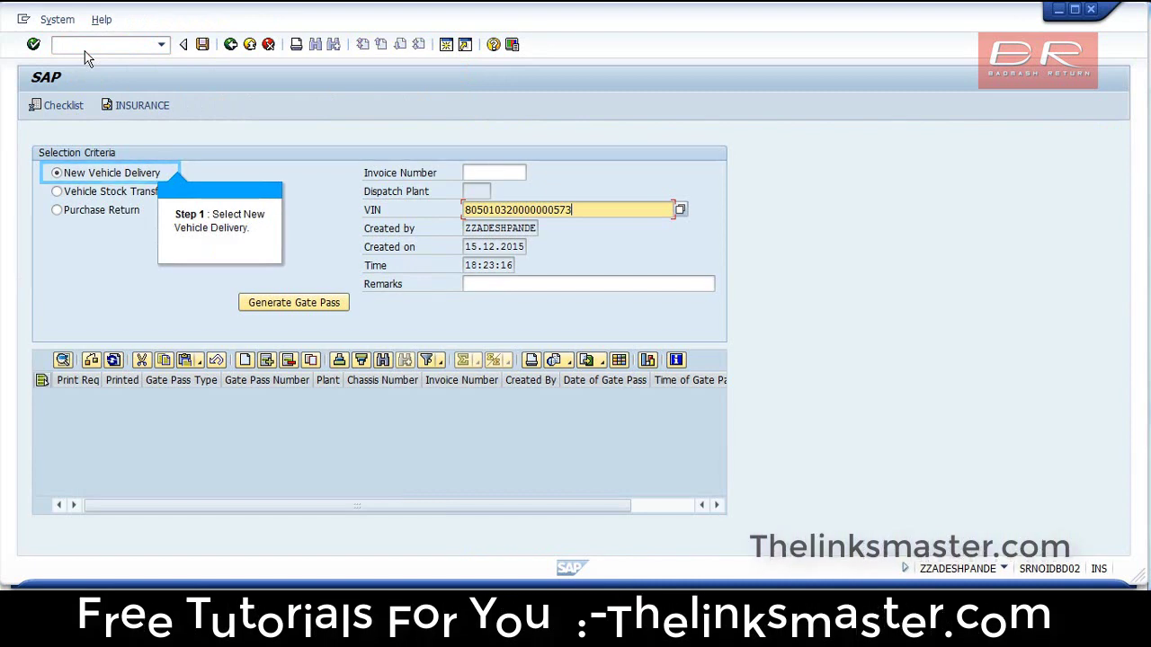
left_click(85, 178)
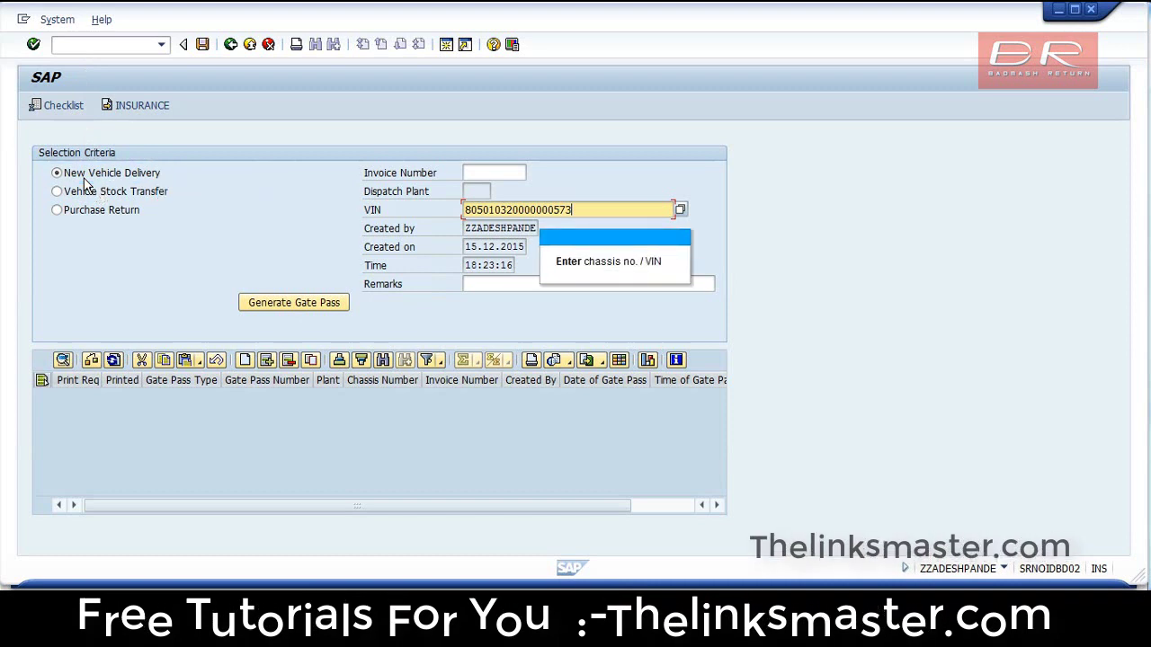
key("Return")
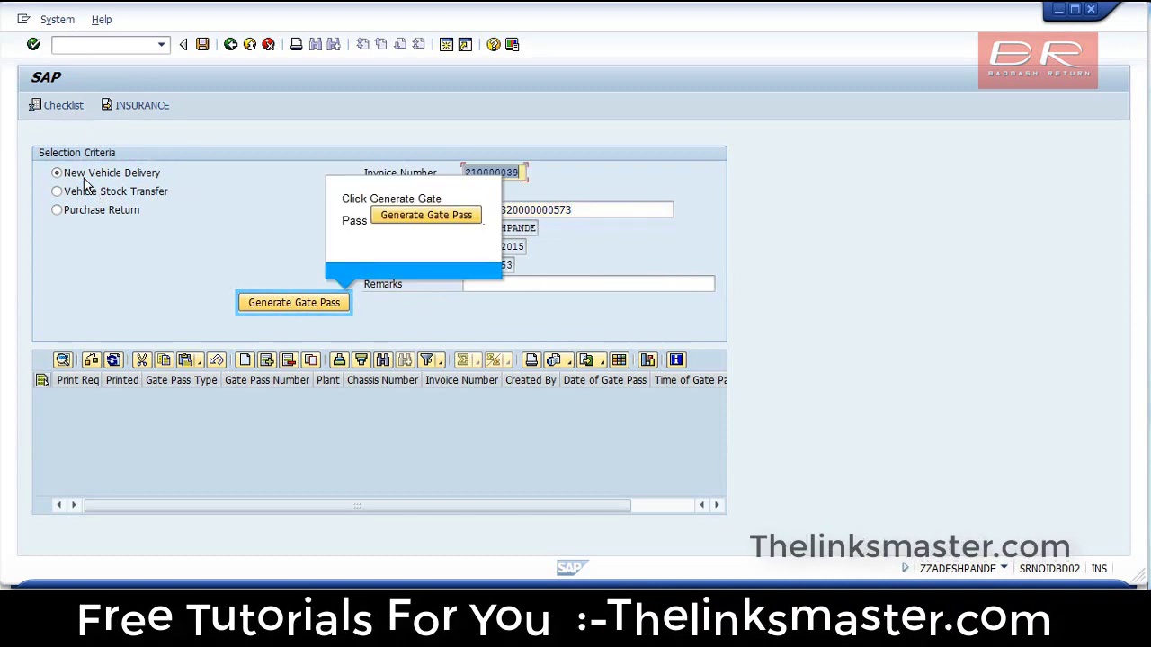
left_click(277, 306)
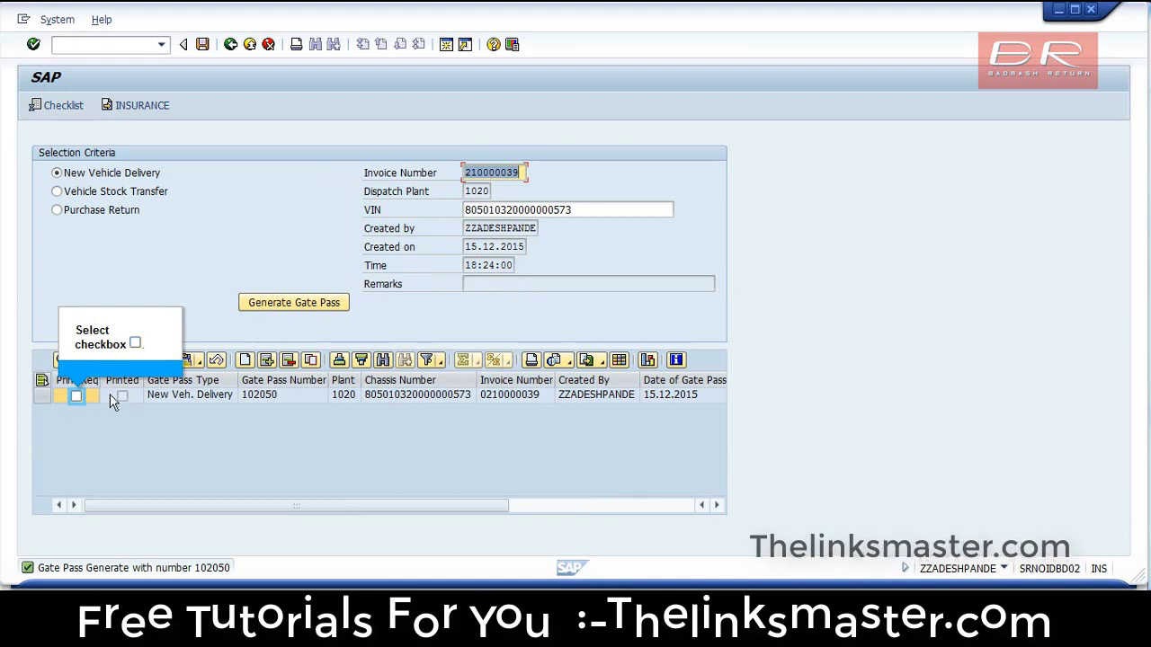
left_click(75, 395)
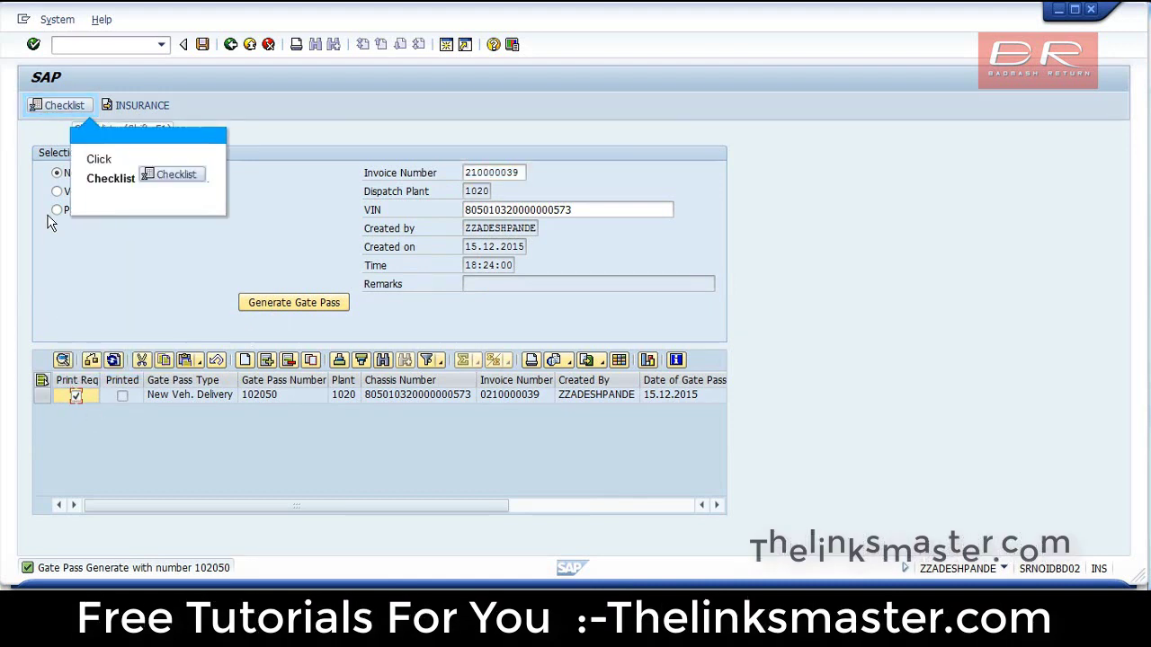
- Save the document checklist with INVOICE COPY marked No and remark 'OK' on FORM F/ FROM 22
left_click(47, 111)
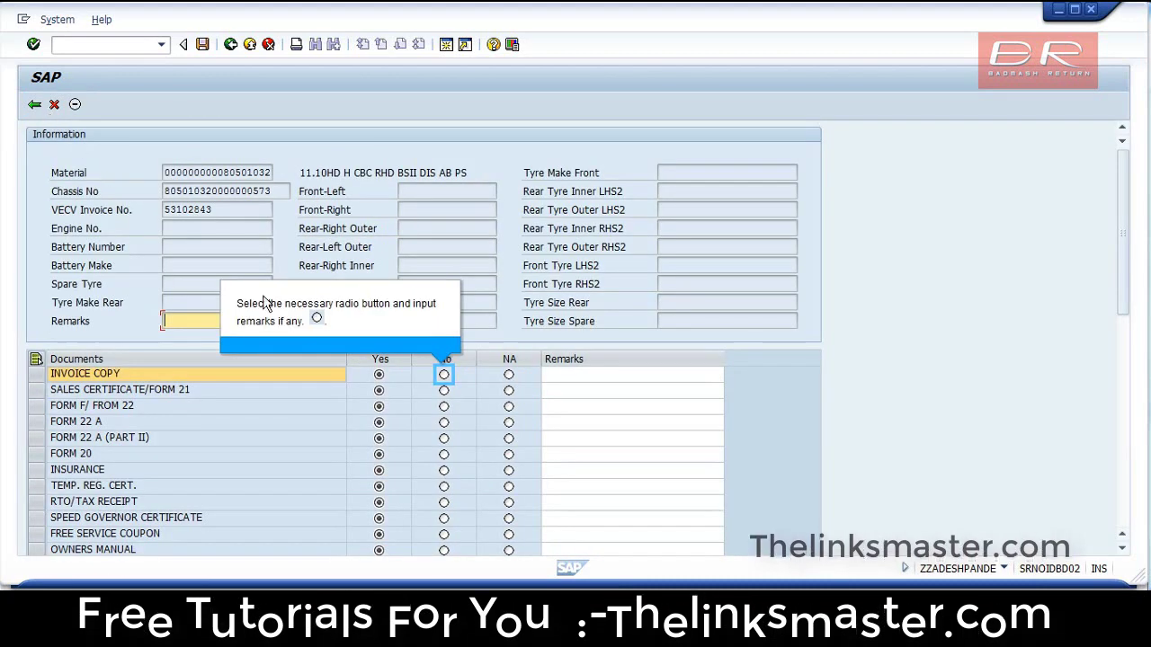
left_click(443, 382)
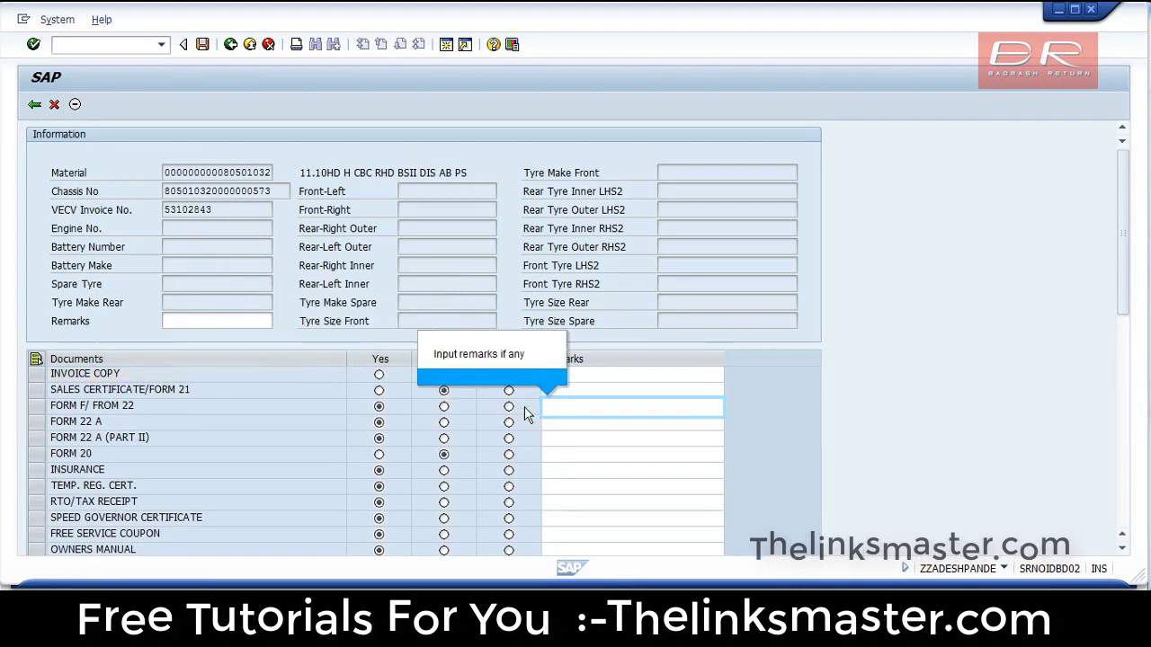
left_click(600, 420)
type("OK")
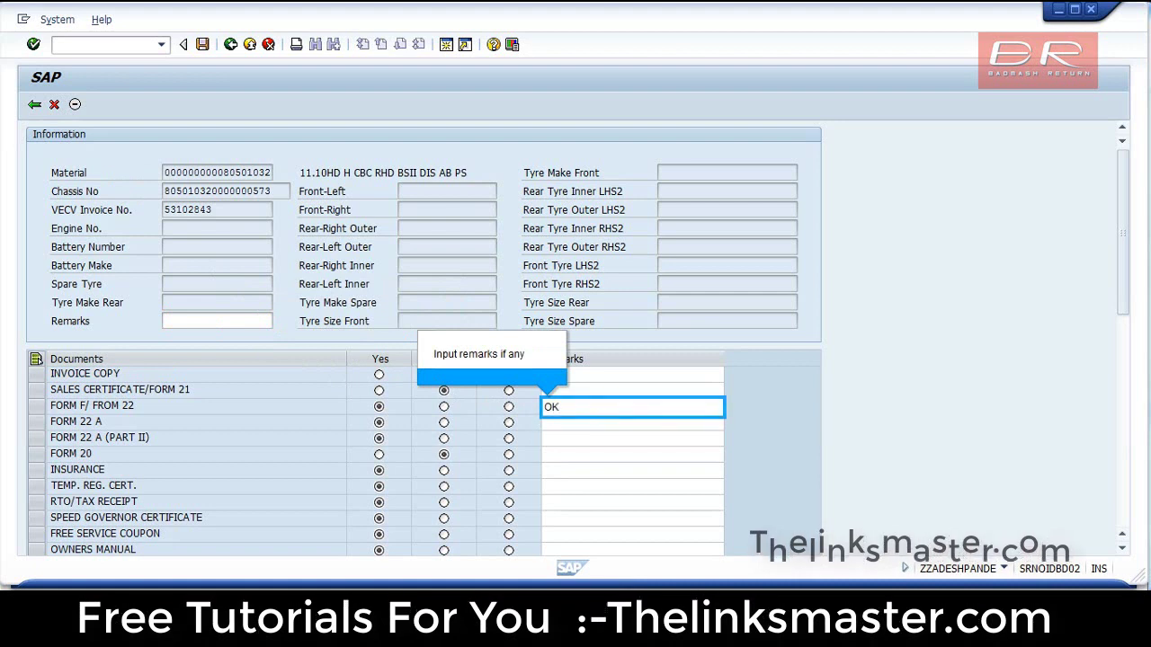
key("Return")
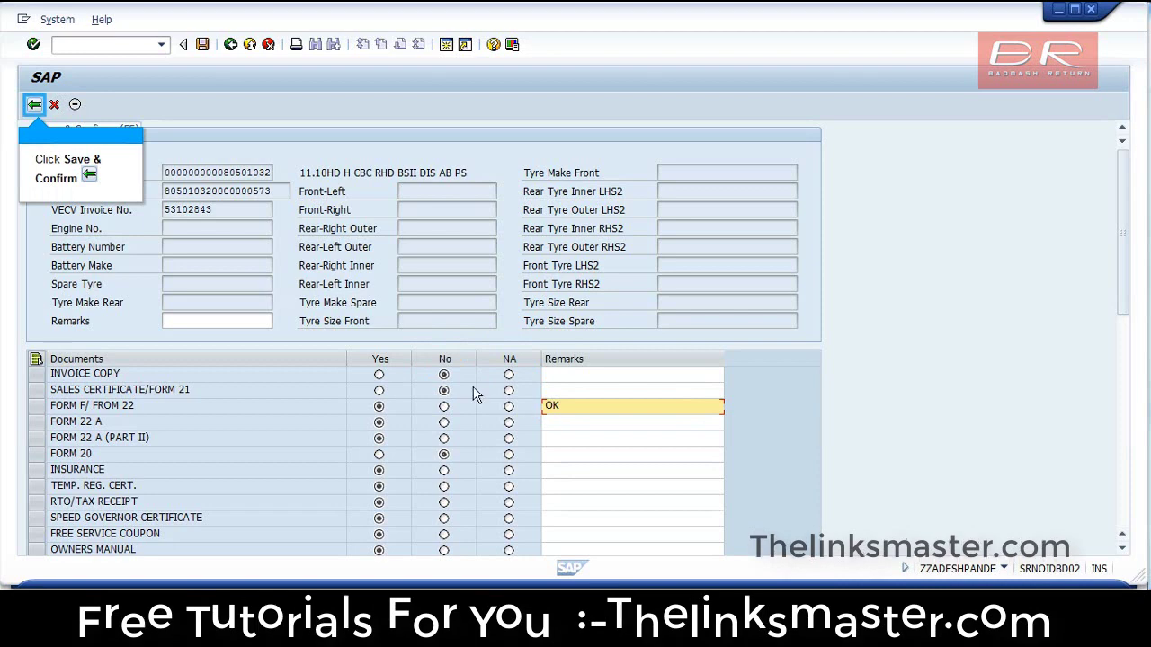
left_click(33, 105)
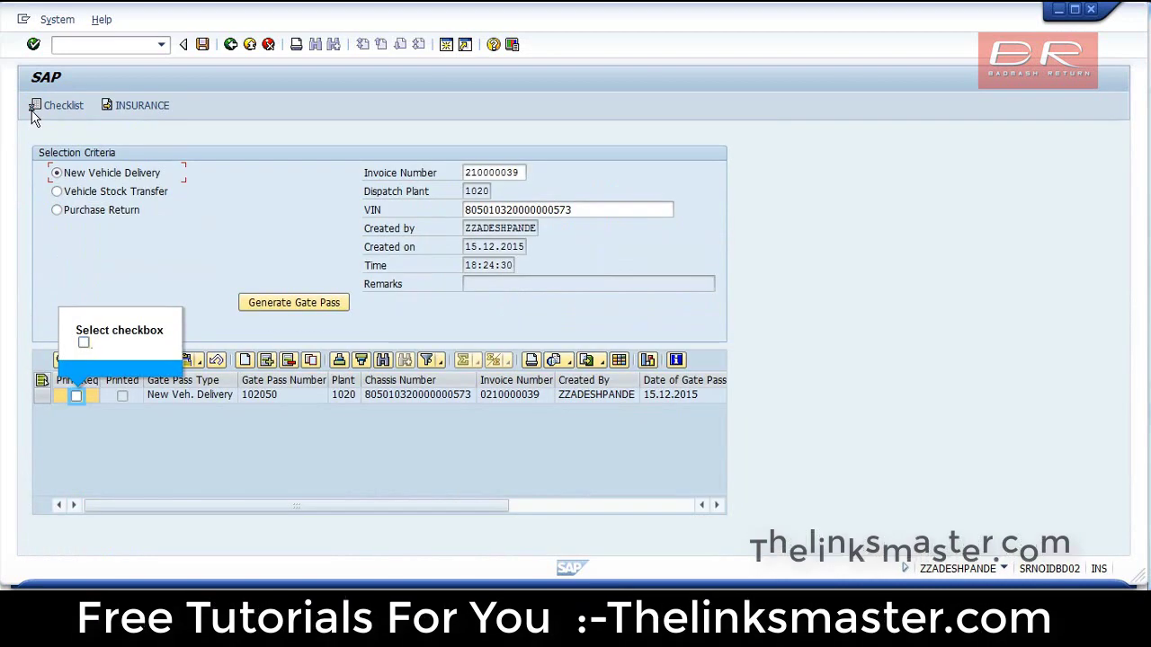
- Mark gate pass 102050 for printing and save its insurance details, policy ending 10.11.2016
left_click(77, 396)
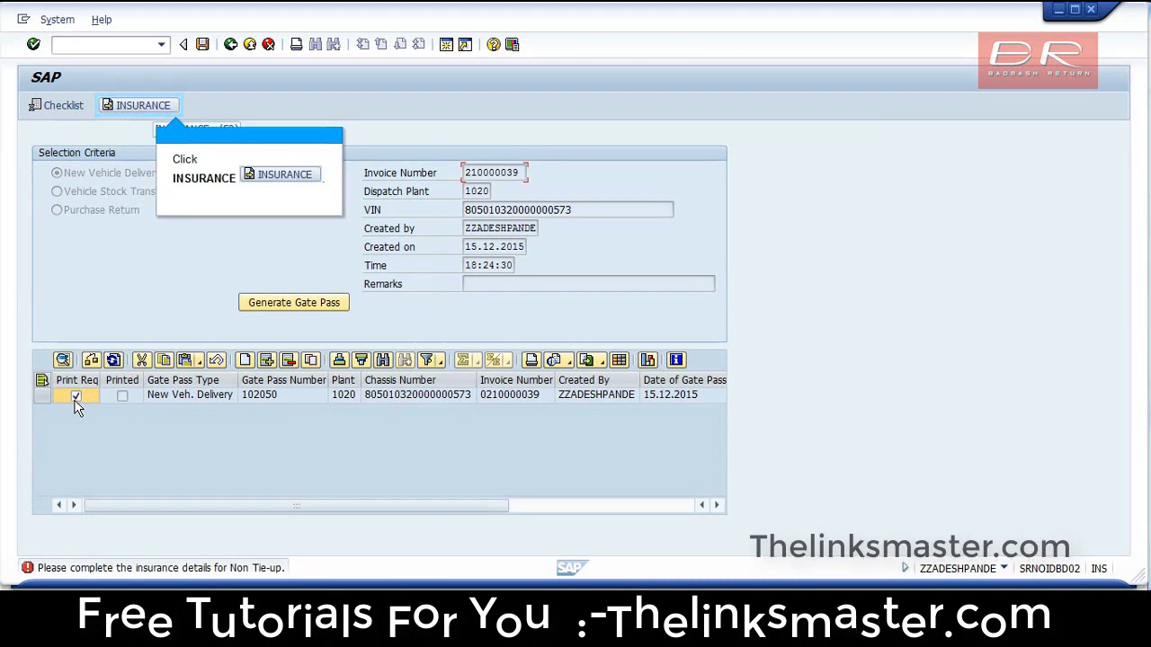
left_click(124, 112)
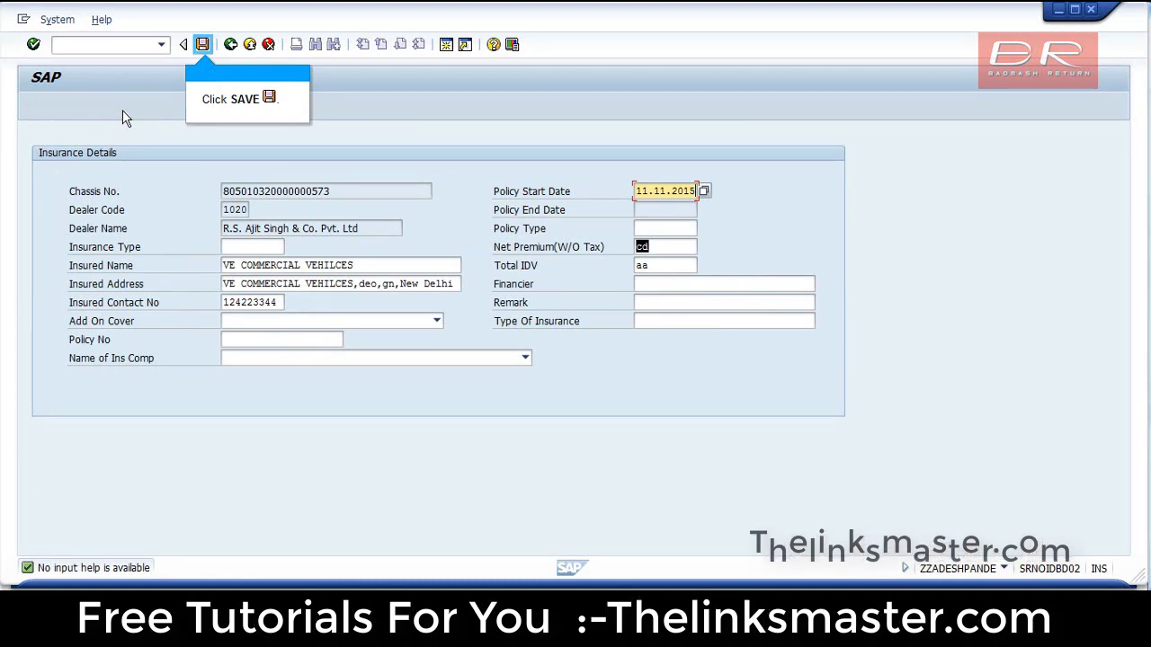
left_click(201, 45)
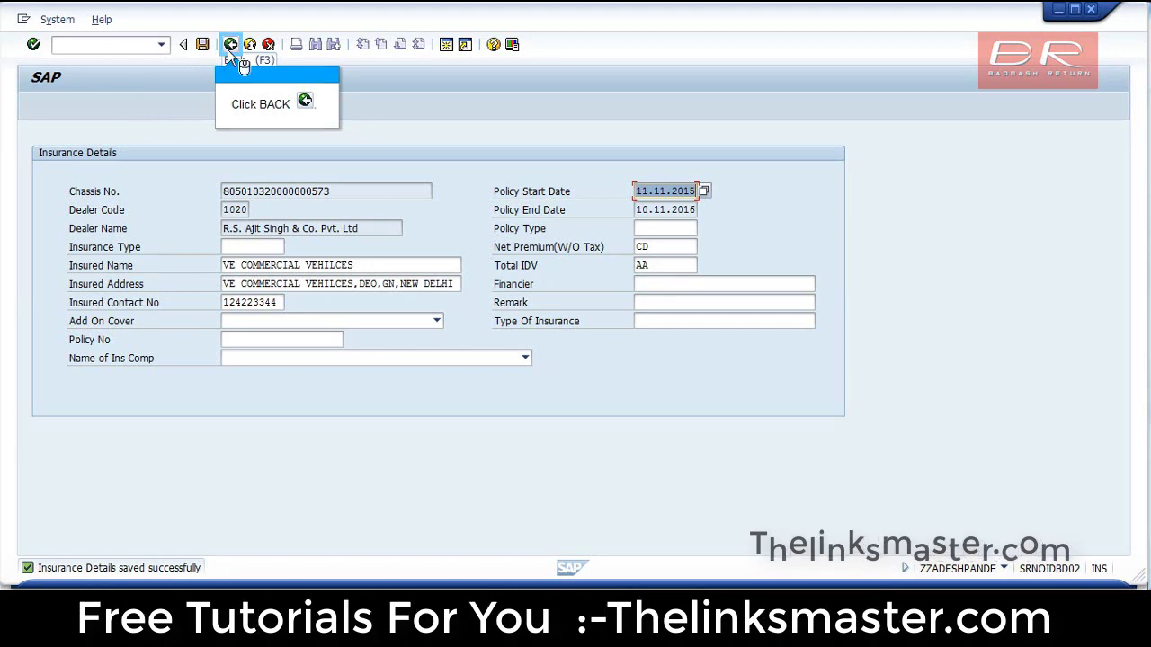
left_click(231, 45)
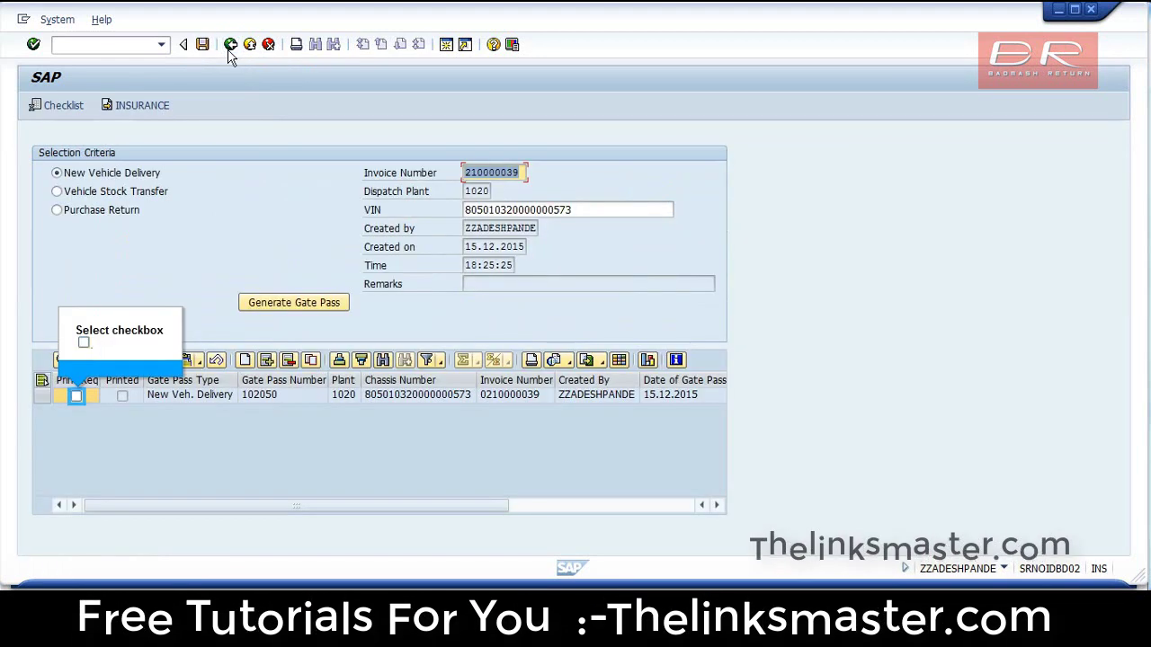
- Print-preview both pages of the Vehicle Delivery Note for gate pass 102050, then exit to Easy Access
left_click(77, 396)
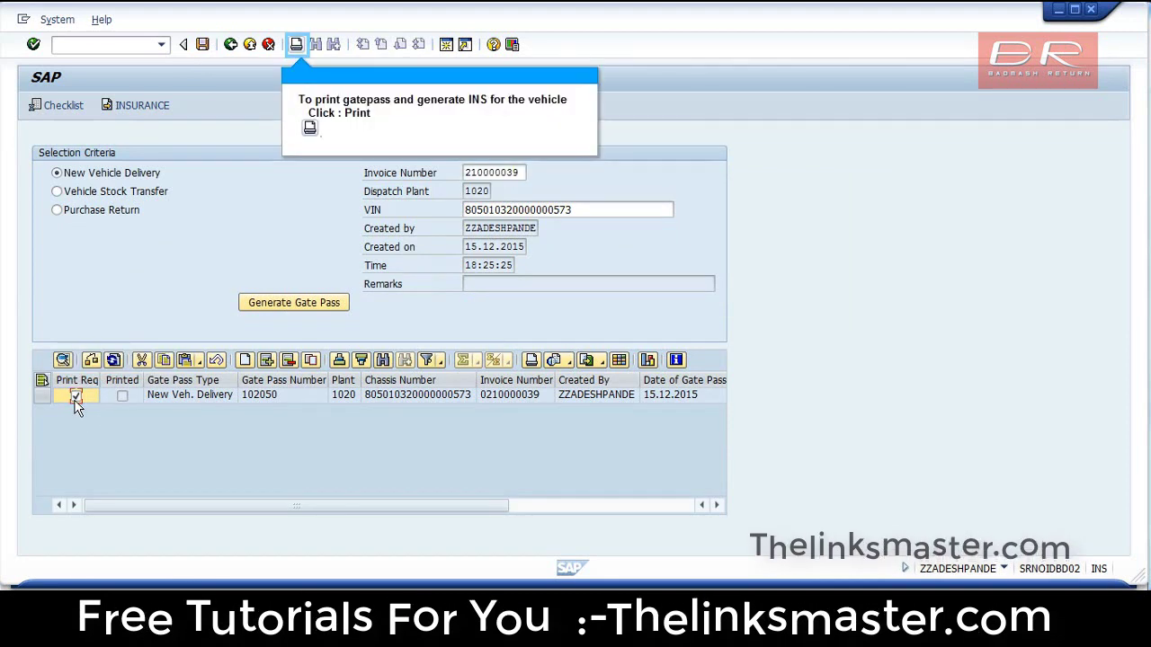
left_click(295, 46)
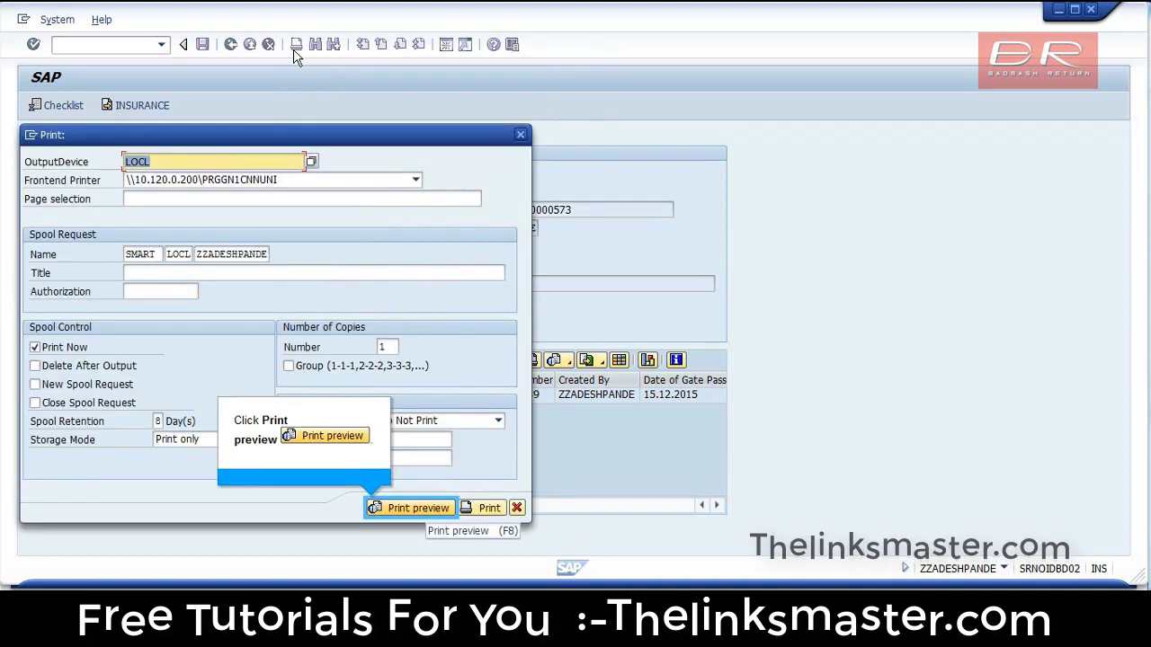
left_click(393, 509)
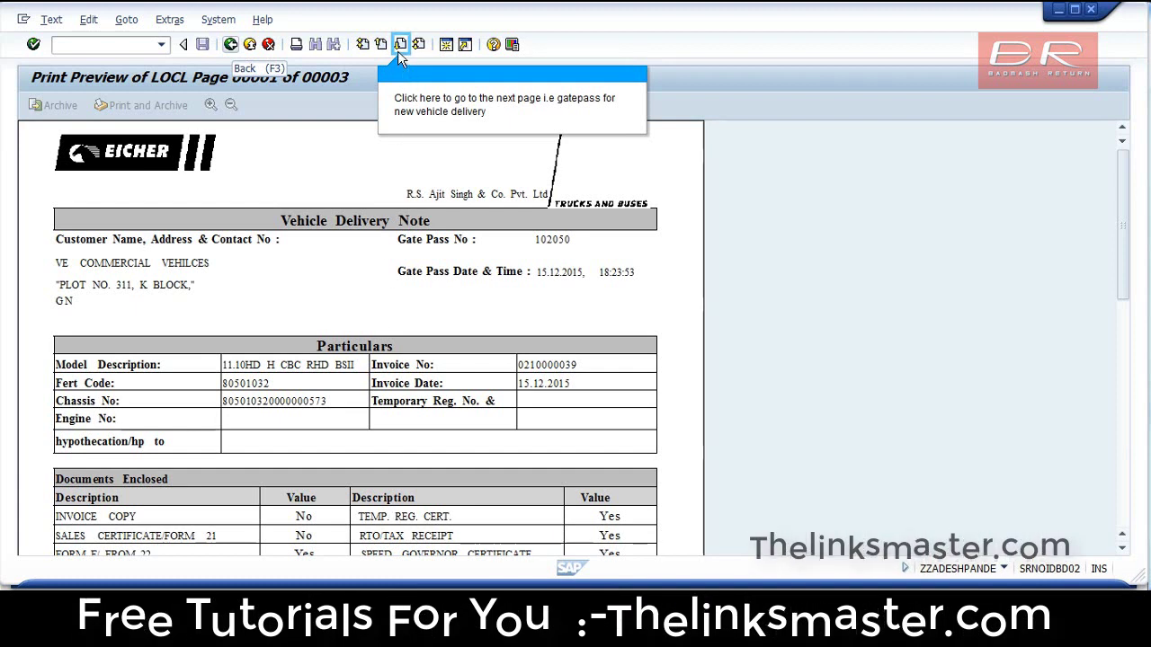
left_click(399, 50)
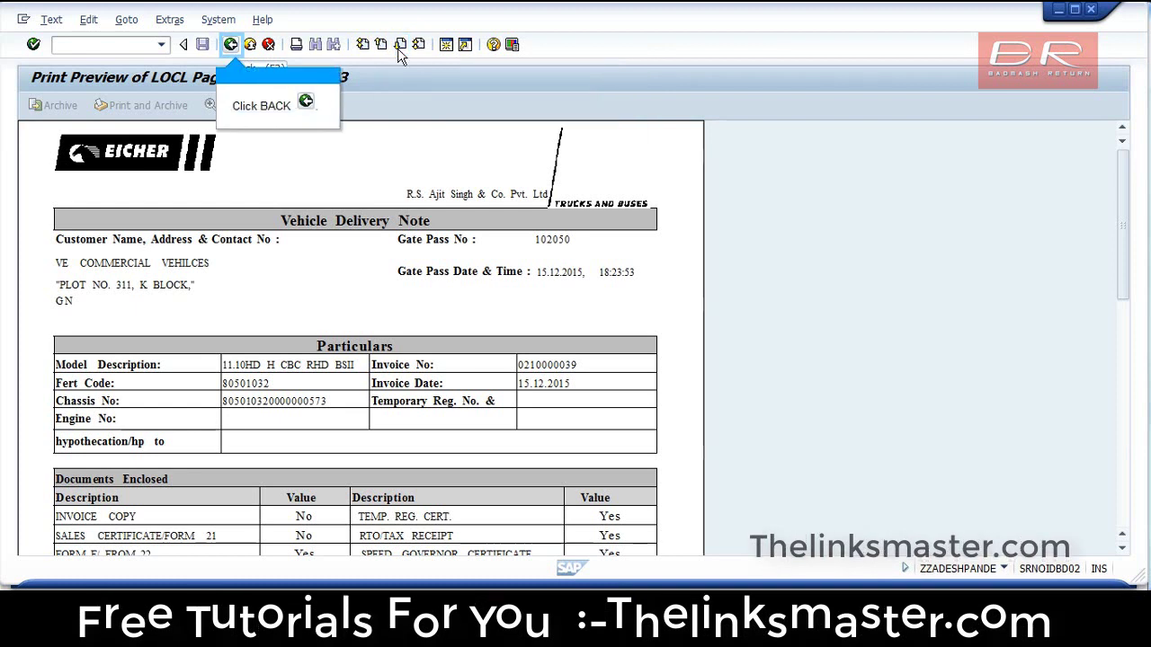
left_click(230, 49)
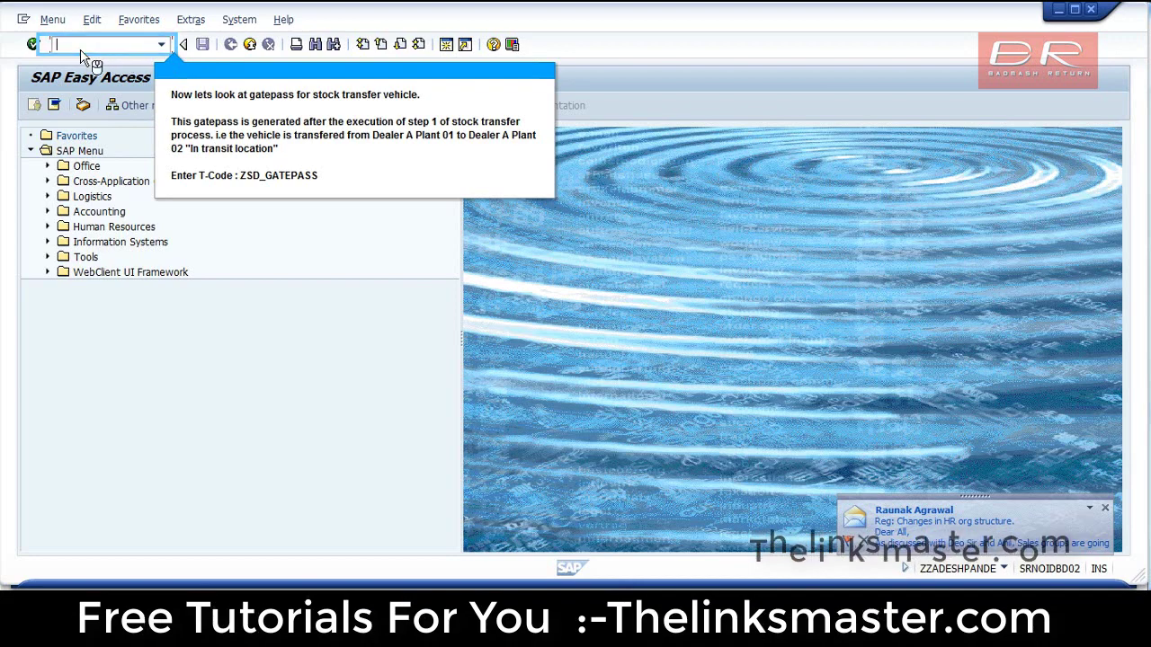
- Run ZSD_GATEPASS and choose the Vehicle Stock Transfer gate pass type
type("ZSD_GATEPASS")
key("Return")
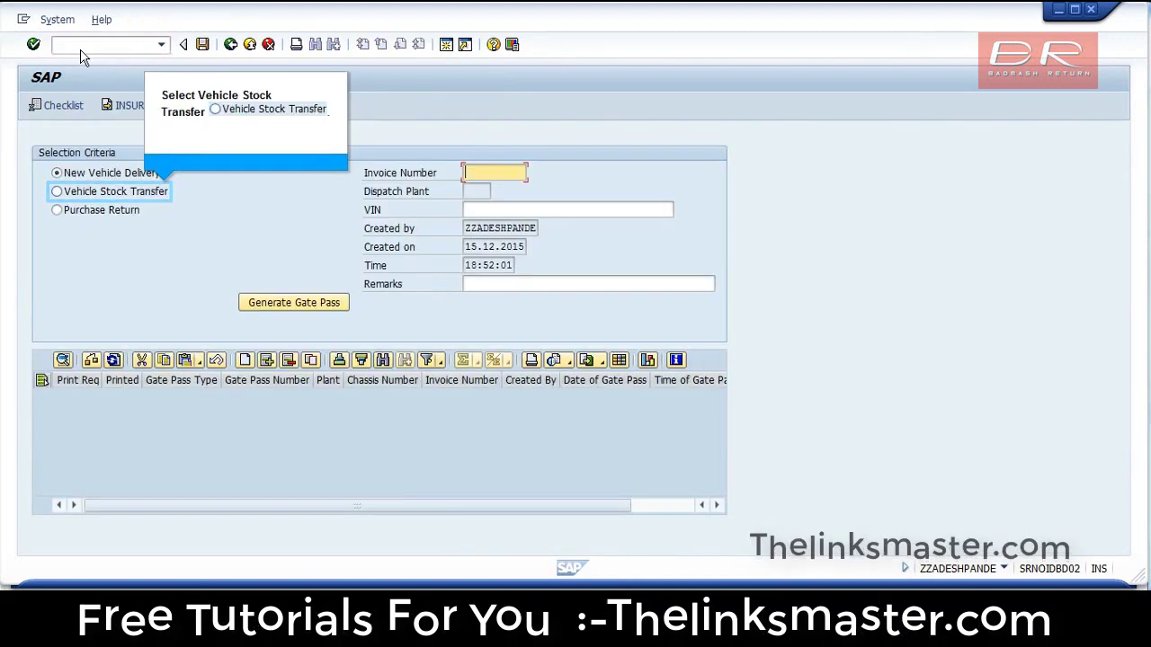
left_click(88, 196)
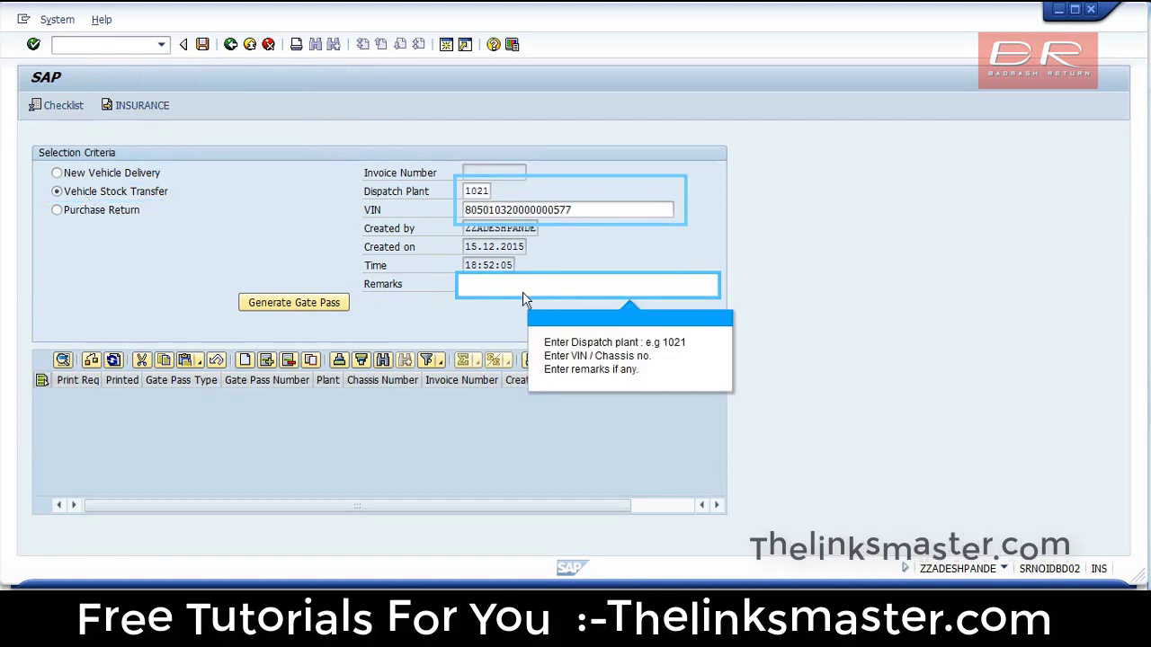
left_click(543, 292)
type("Stock")
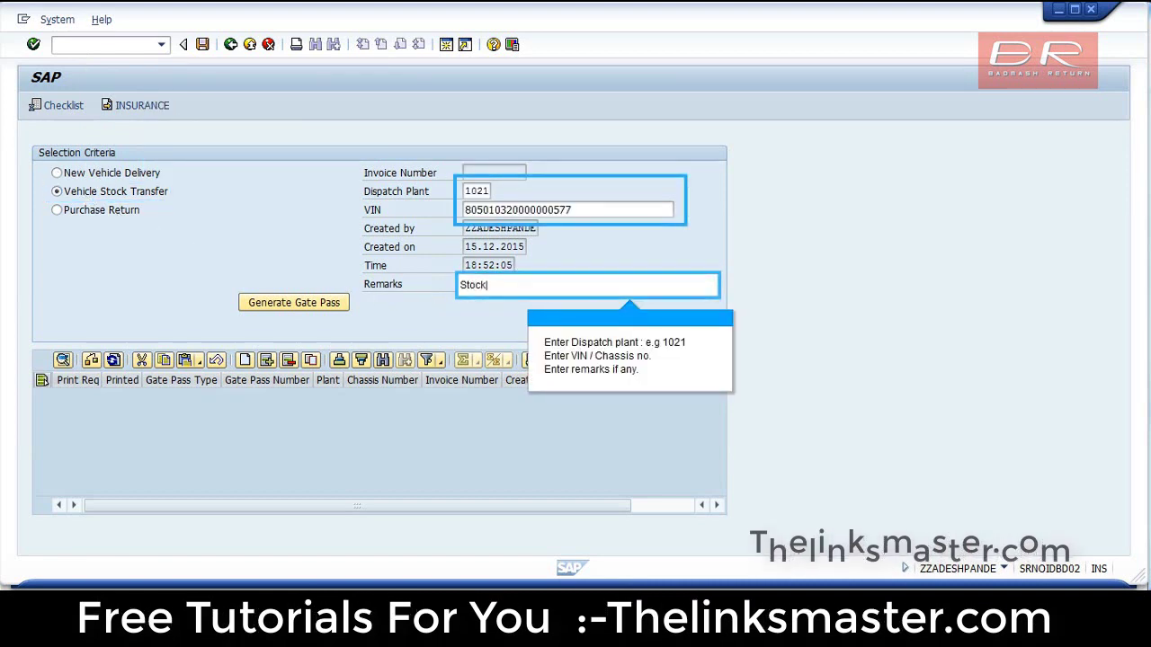
type(" transfer")
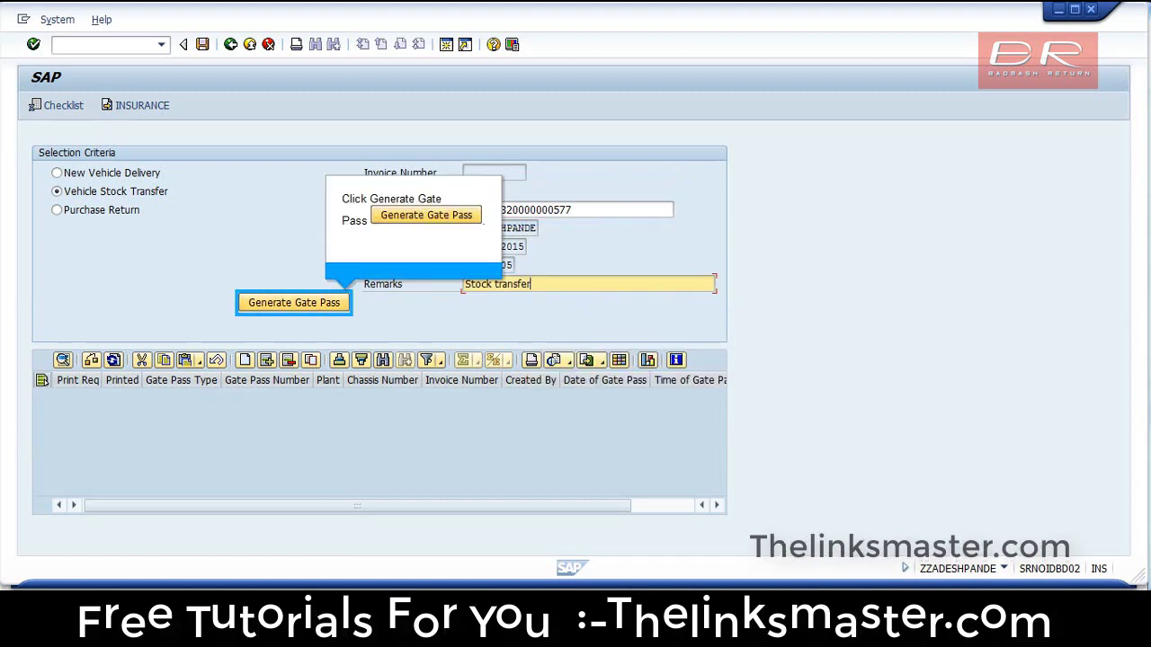
key("Return")
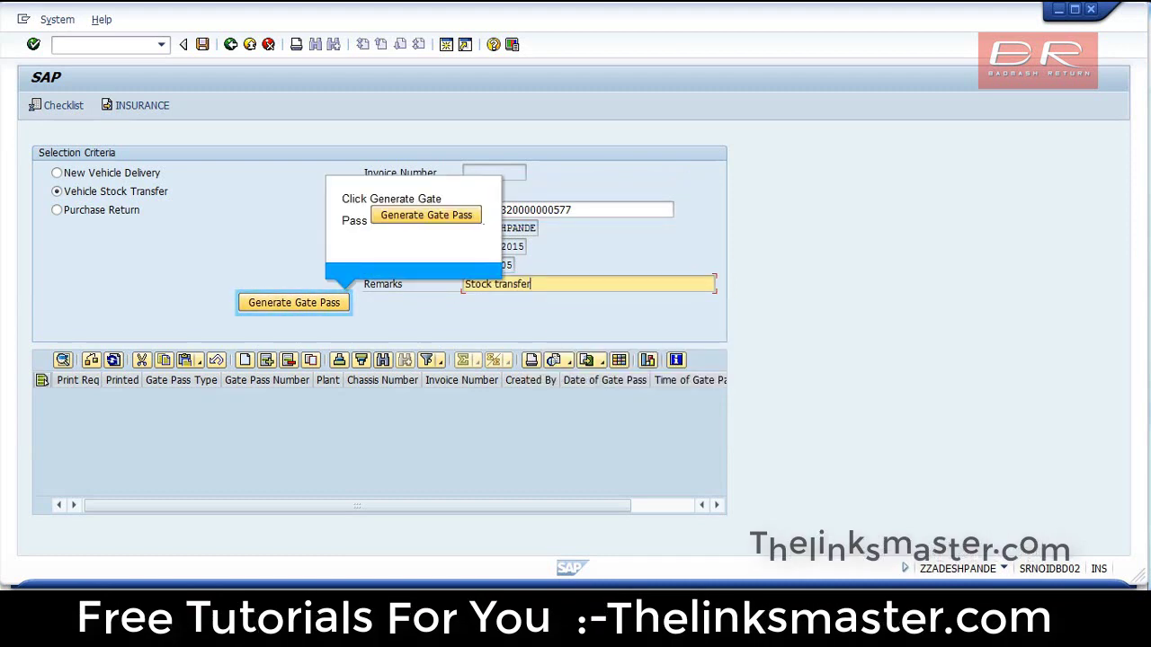
left_click(275, 309)
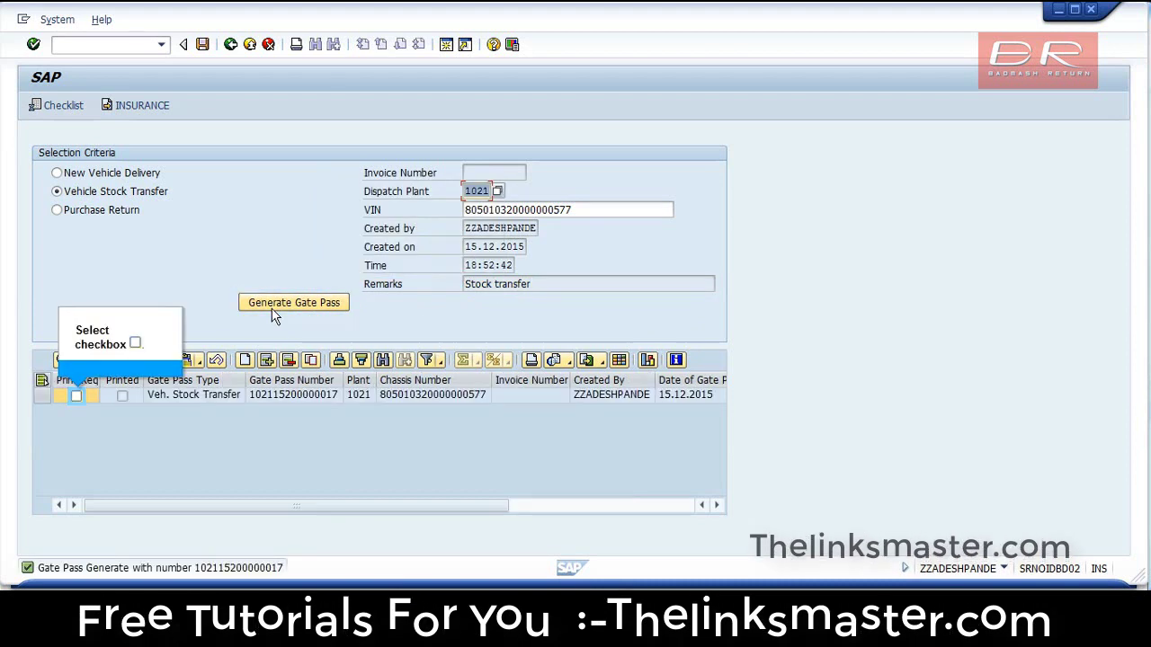
left_click(75, 397)
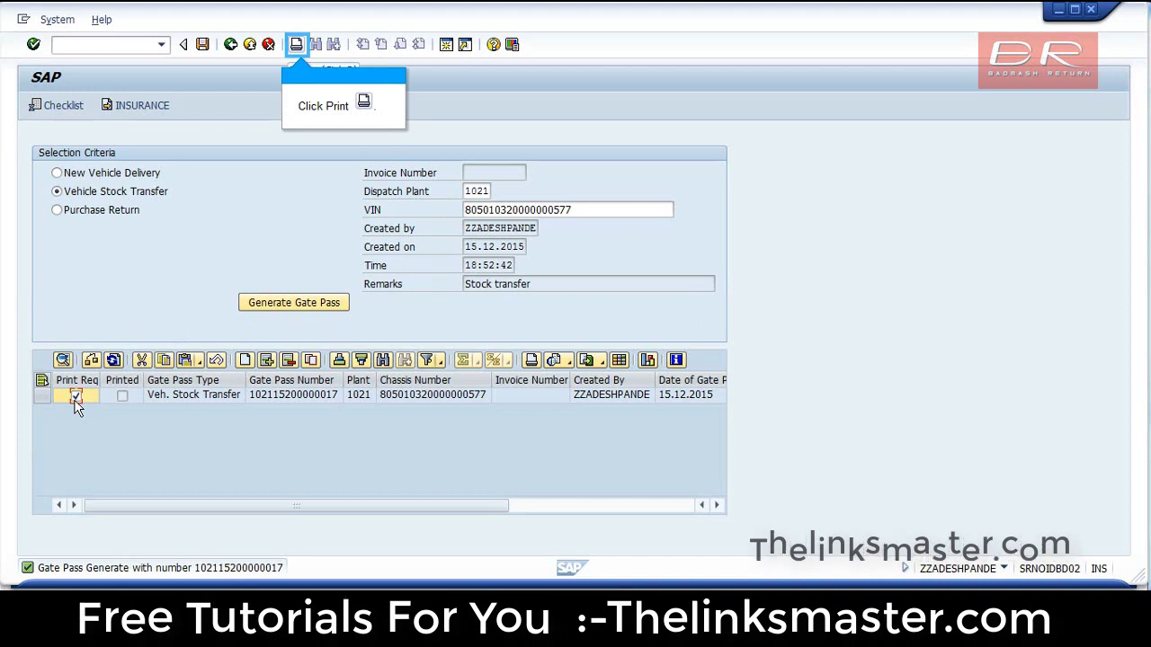
left_click(296, 47)
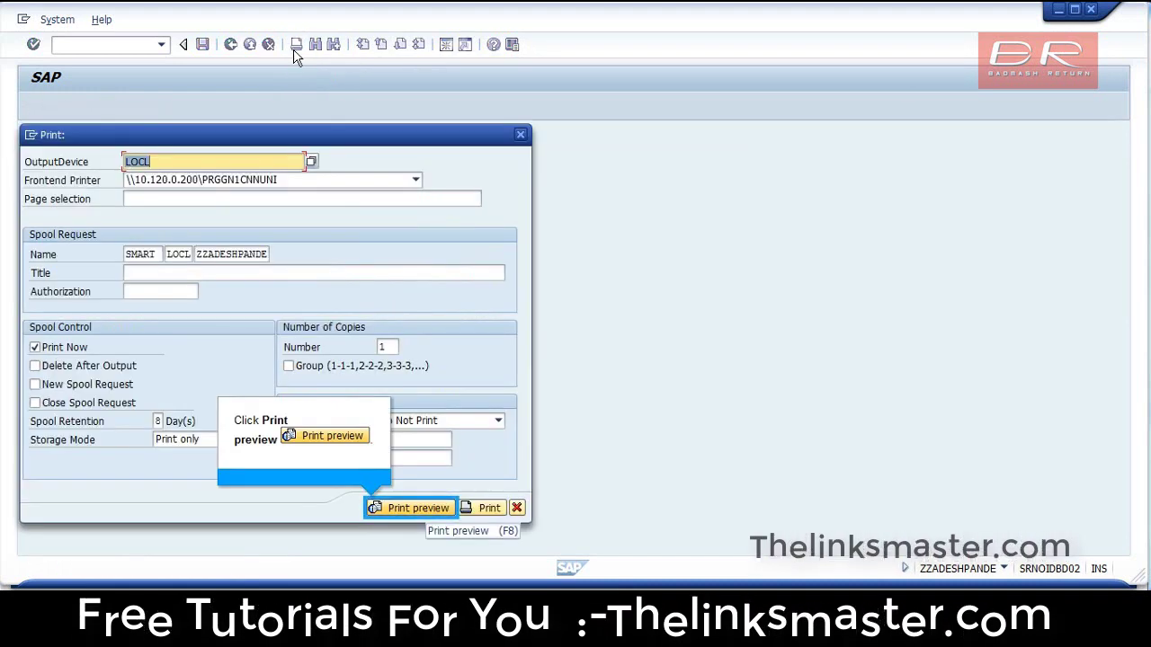
left_click(396, 517)
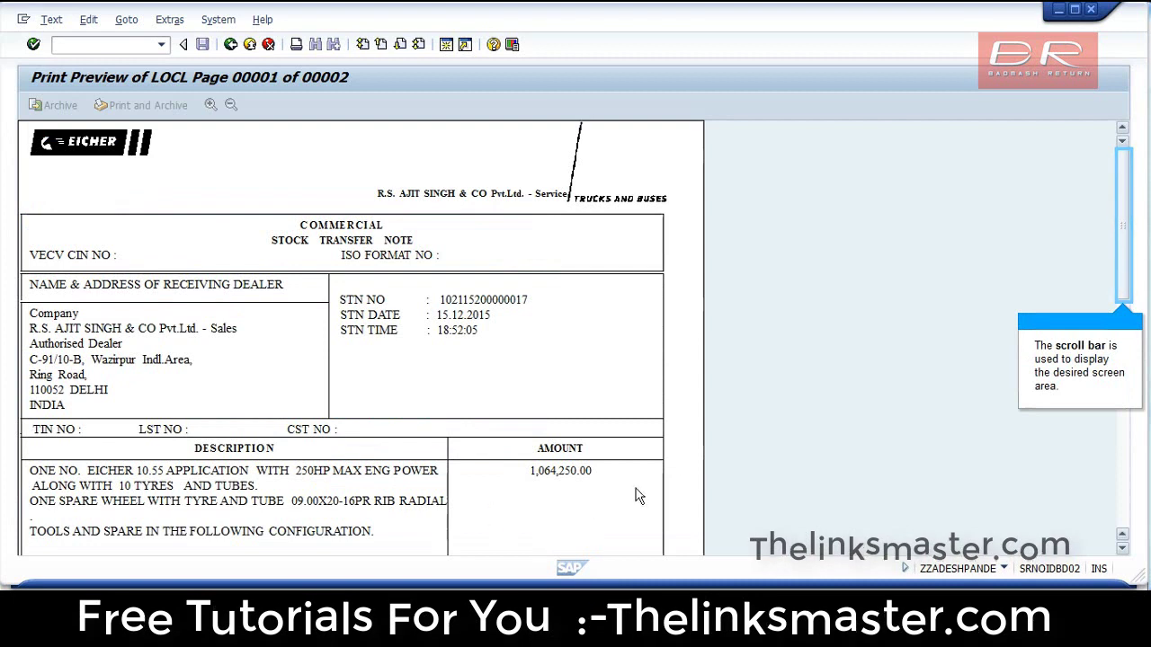
left_click_drag(1123, 280, 1124, 237)
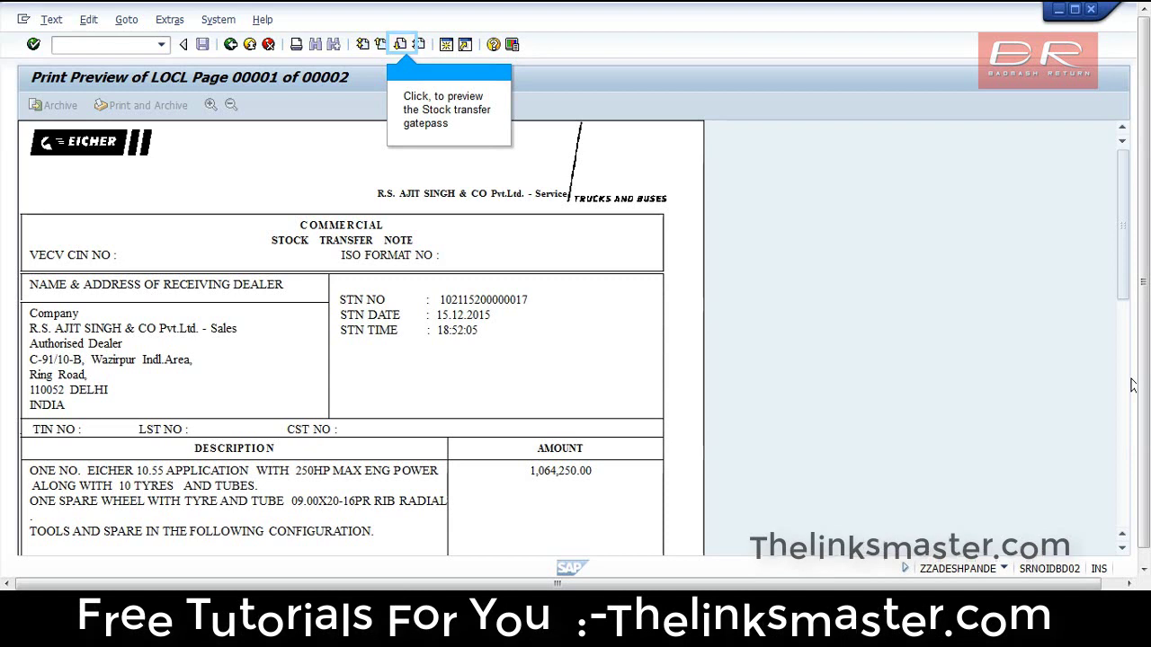
left_click(400, 44)
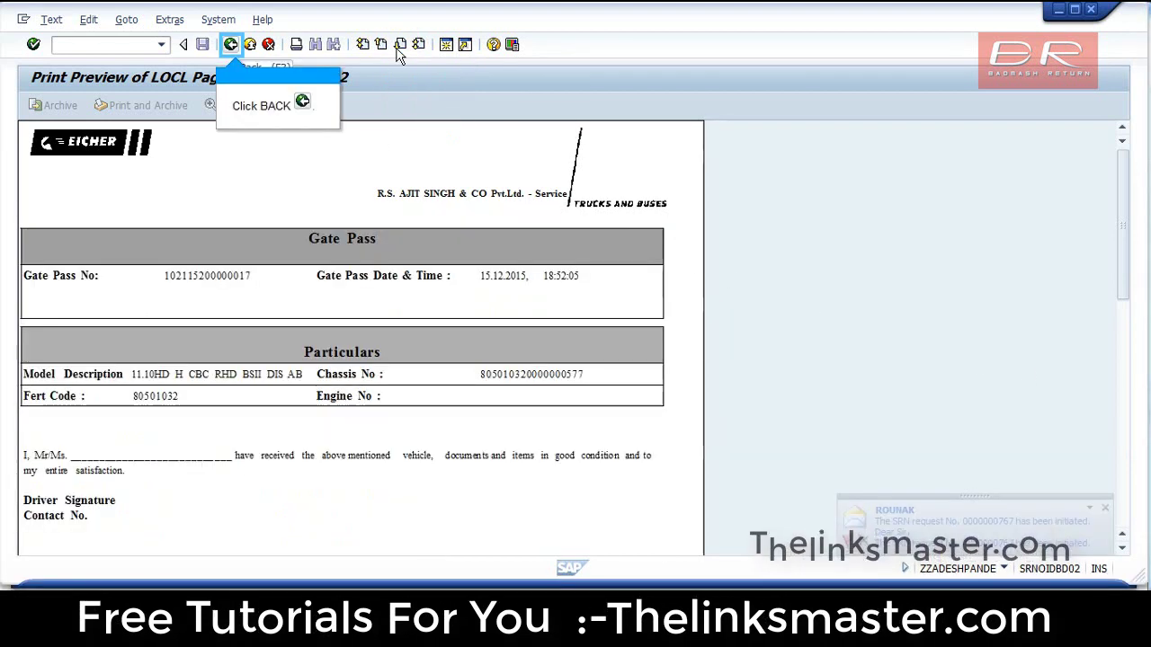
left_click(231, 44)
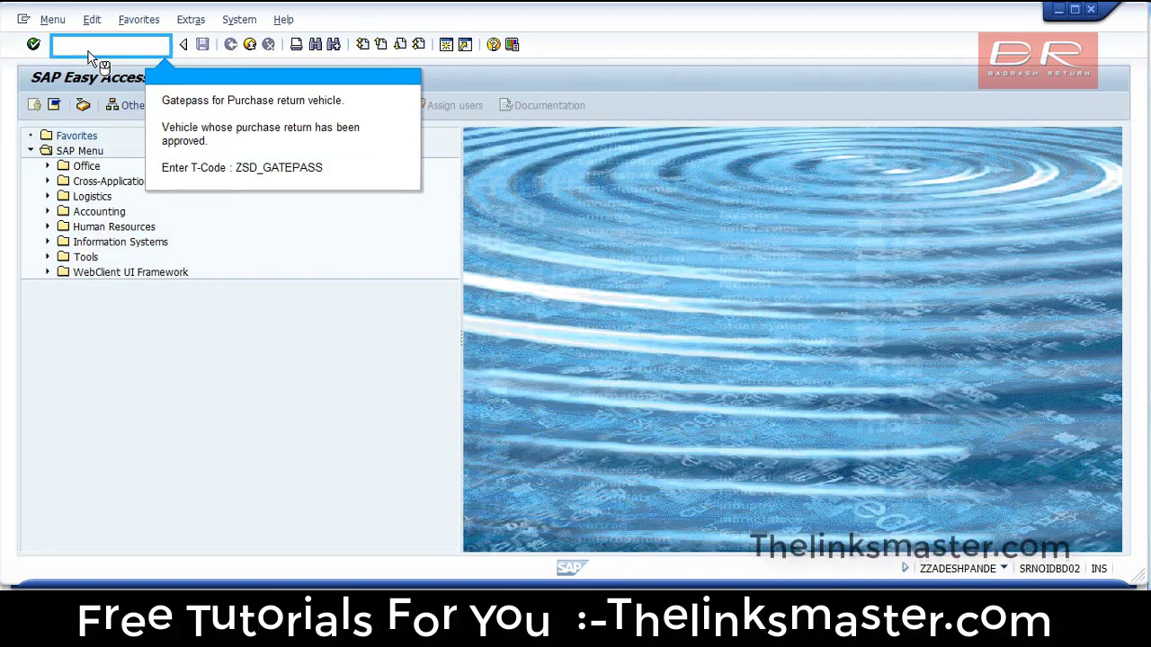
type("/nzsd_gatepa")
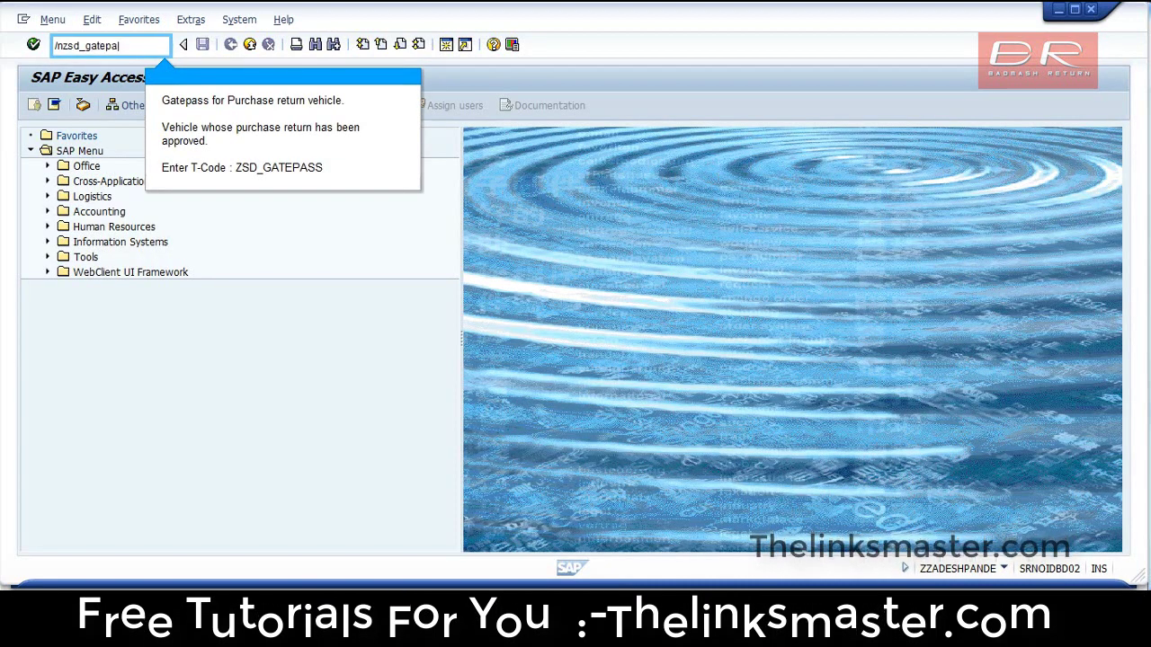
type("s4")
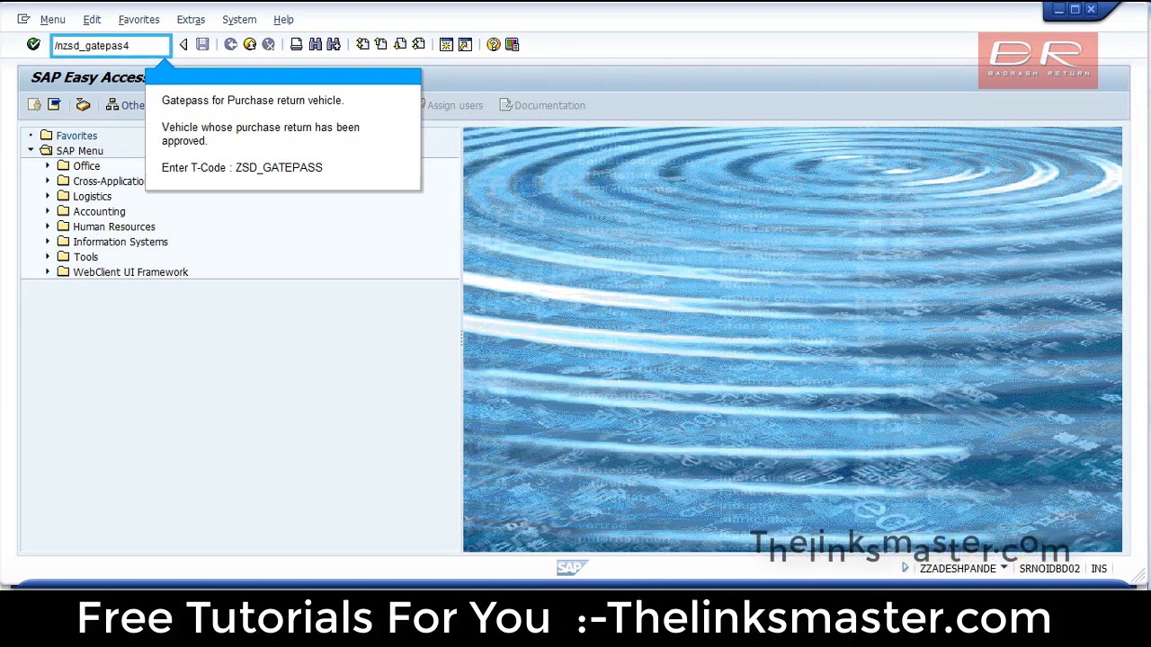
key("Return")
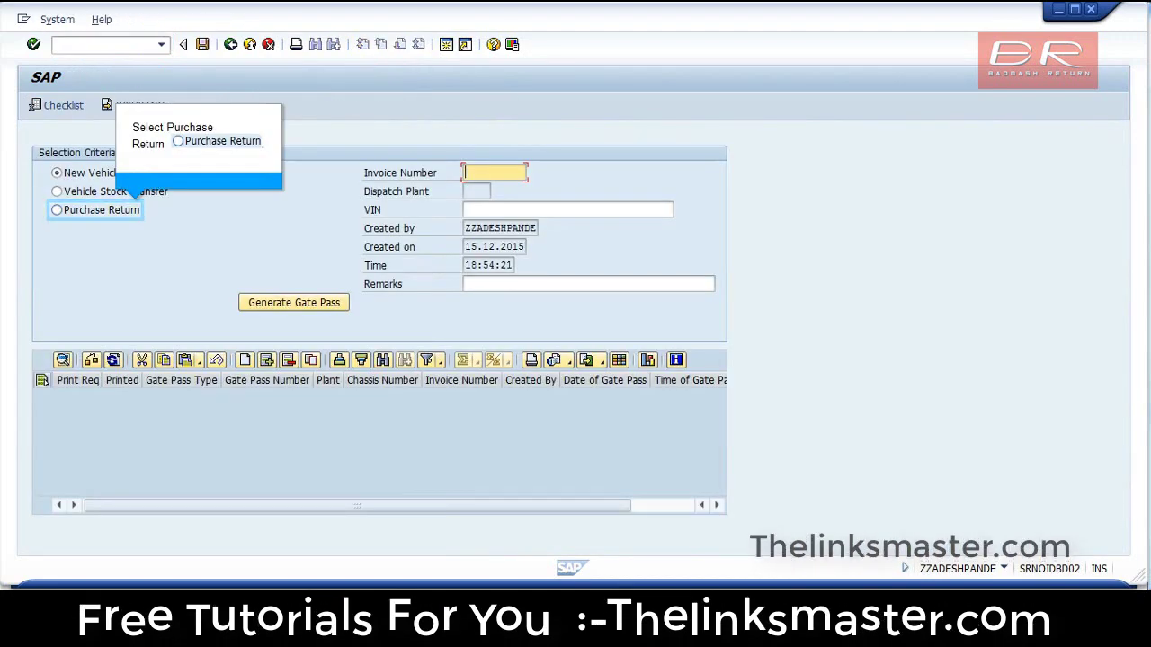
left_click(76, 213)
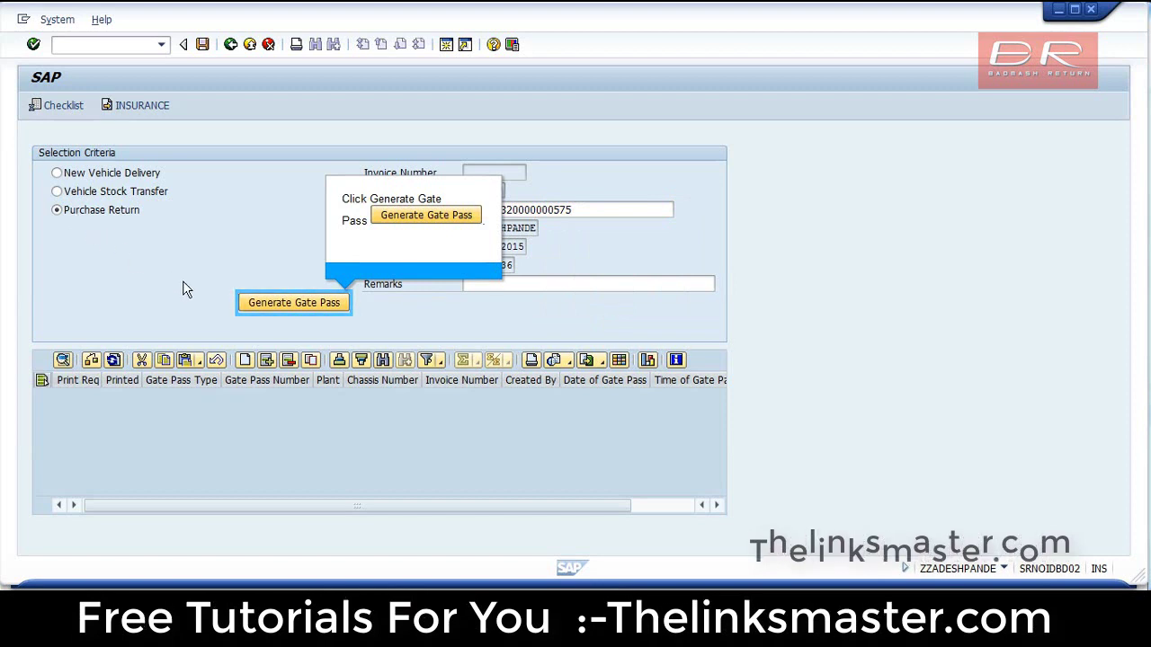
left_click(274, 312)
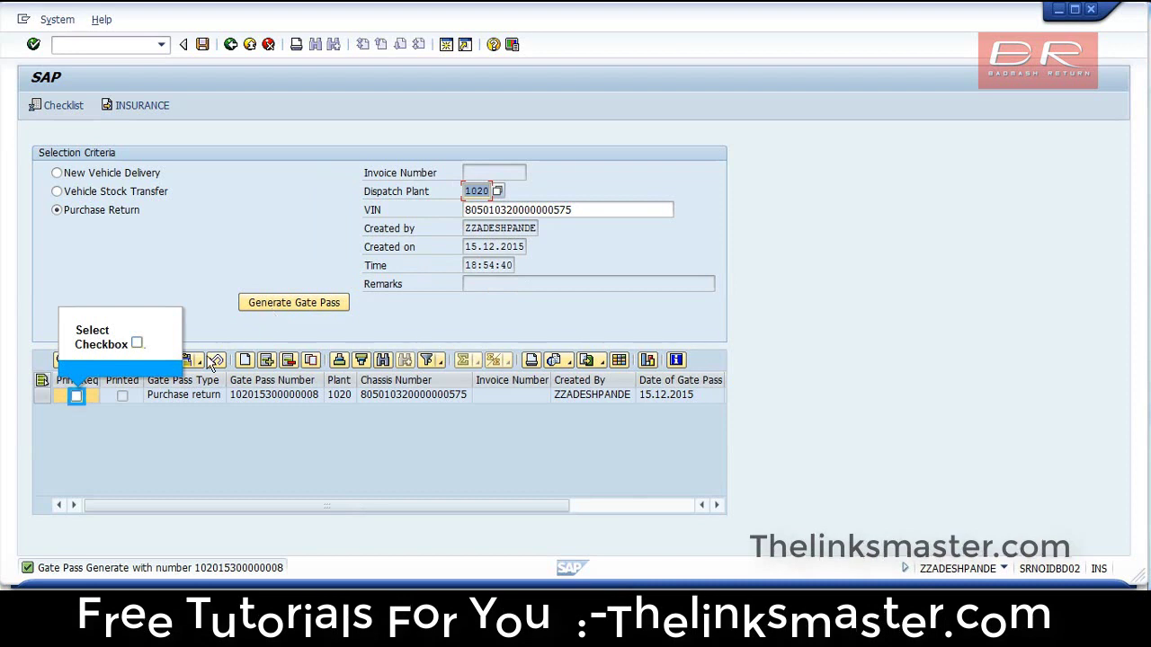
left_click(76, 396)
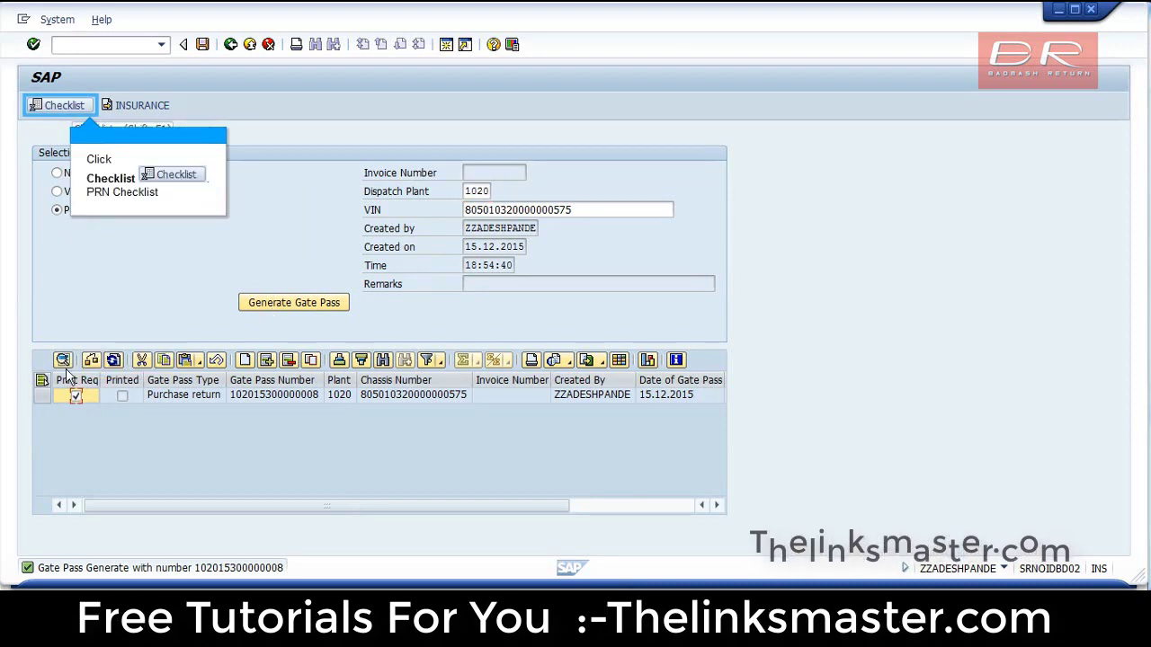
- Set Tool kit quantity to 1 in the return vehicle checklist and save it
left_click(50, 107)
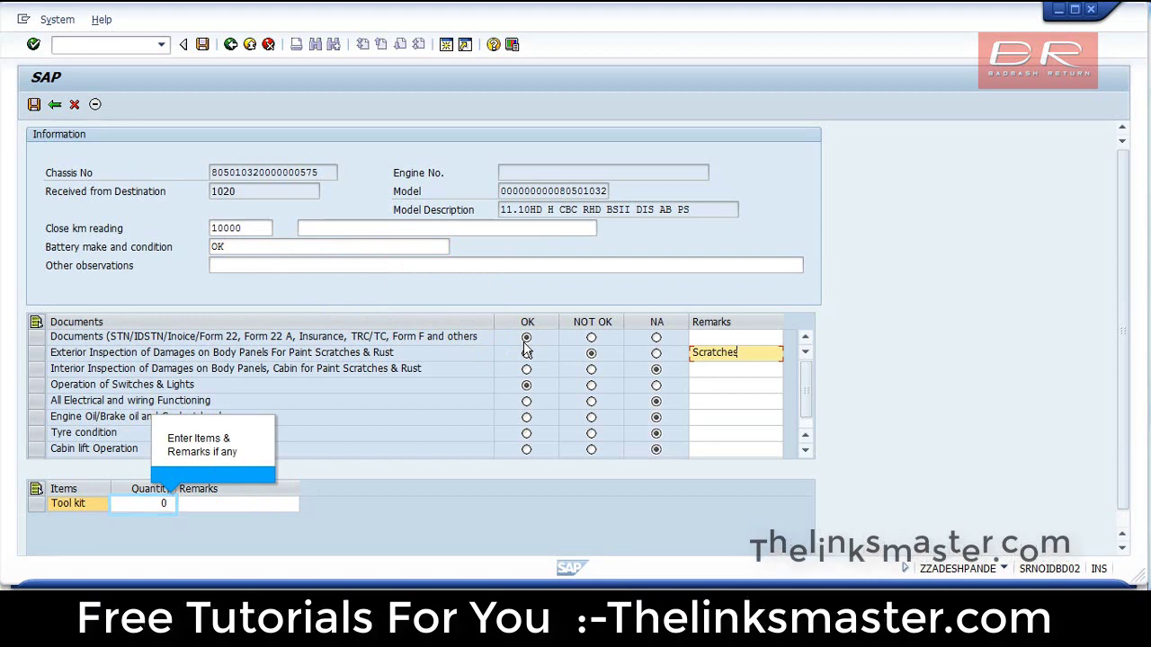
left_click(131, 509)
type("1")
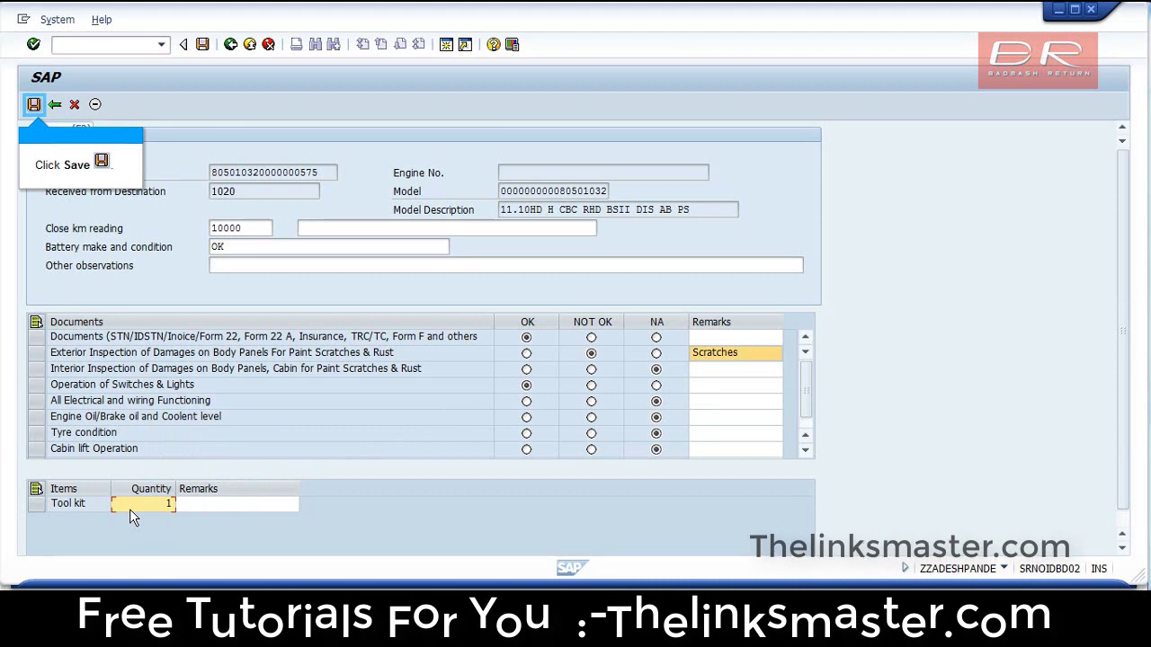
left_click(32, 106)
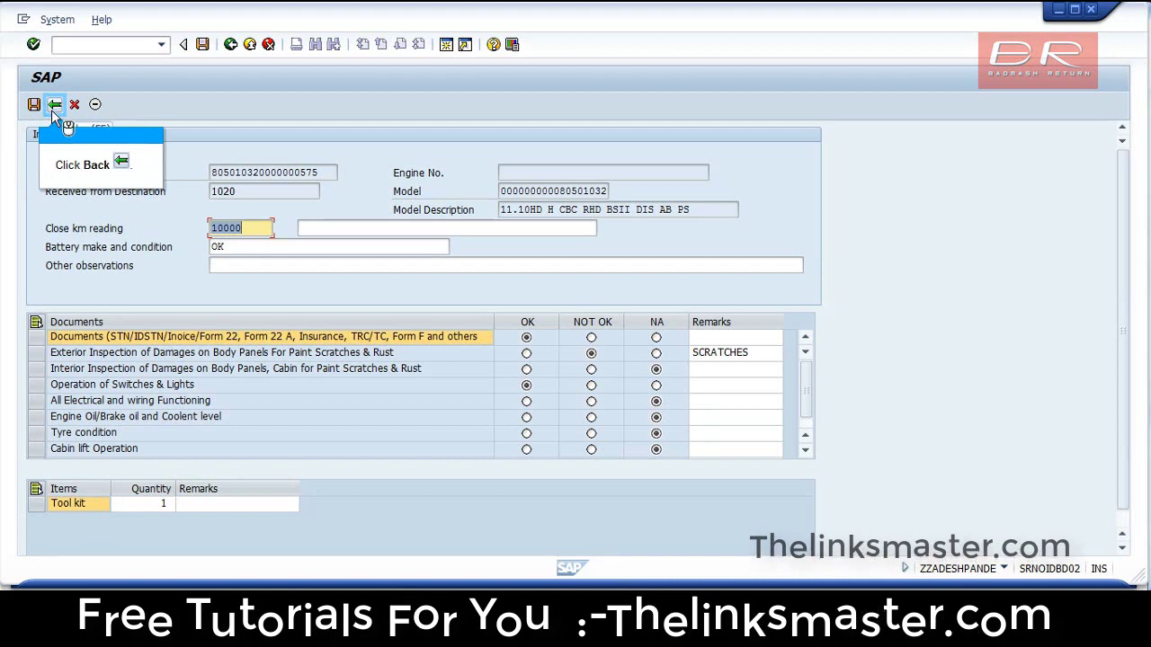
left_click(53, 105)
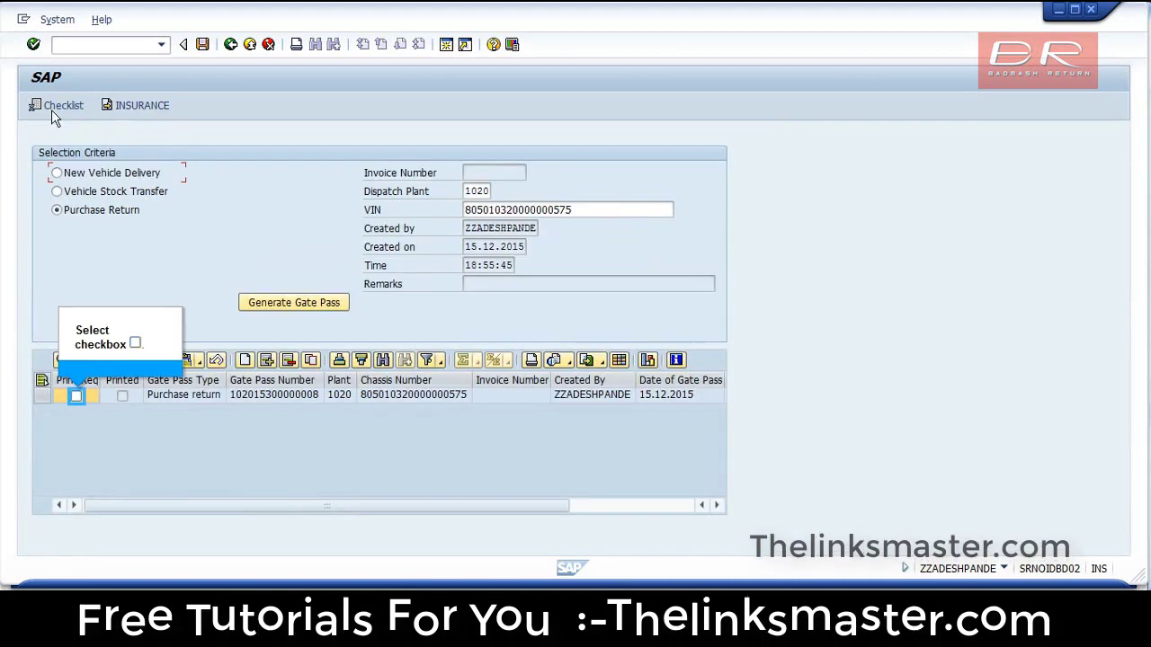
left_click(76, 396)
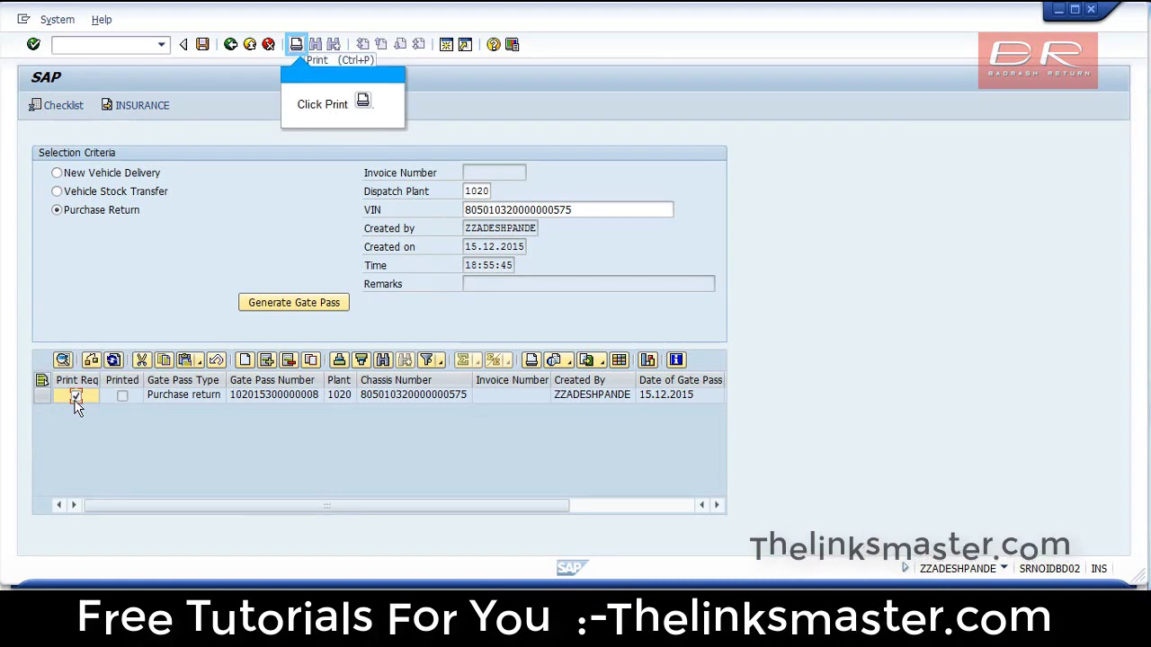
left_click(293, 49)
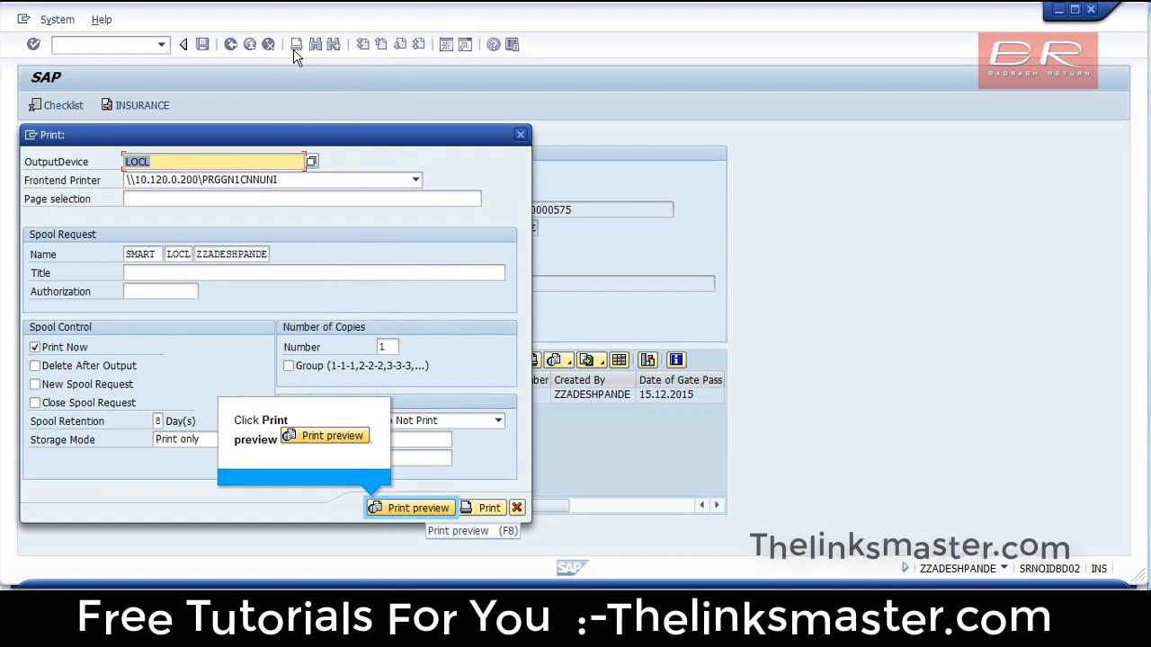
left_click(396, 509)
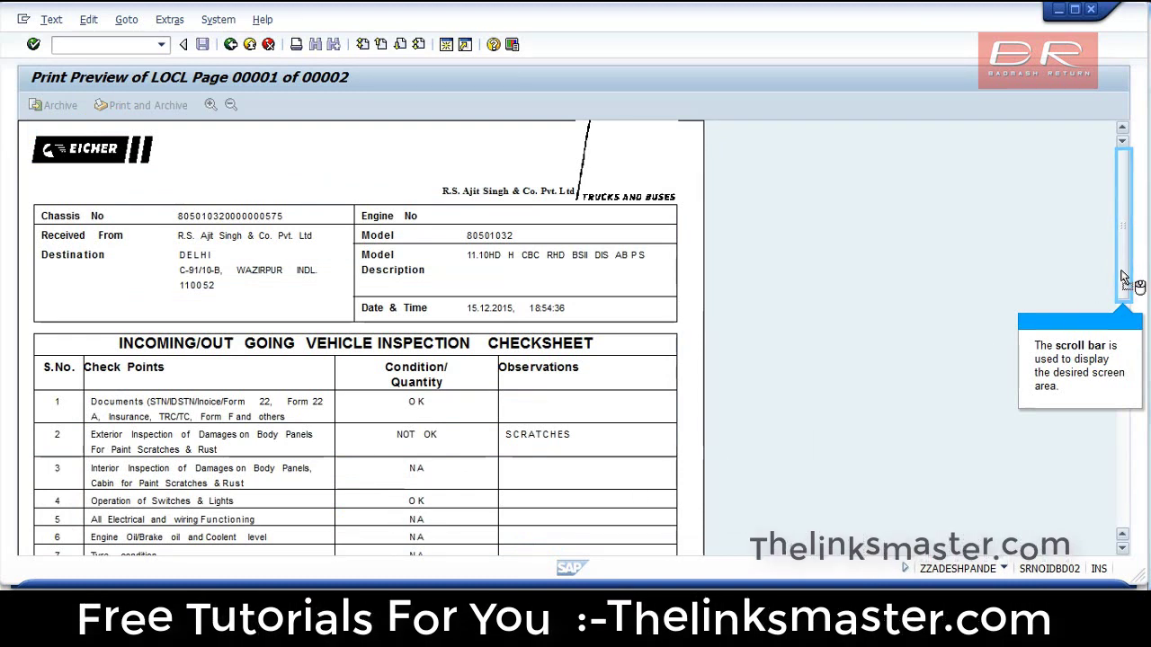
left_click(1124, 225)
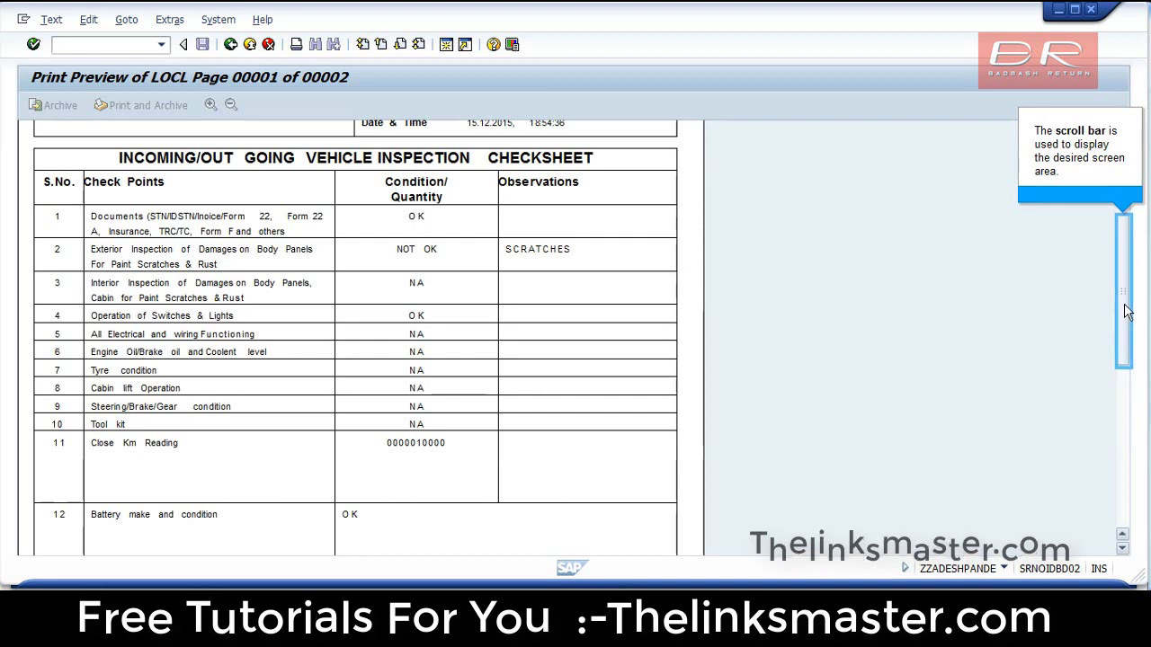
mouse_move(1125, 315)
left_mouse_down()
mouse_move(1124, 342)
mouse_move(1126, 309)
left_mouse_up()
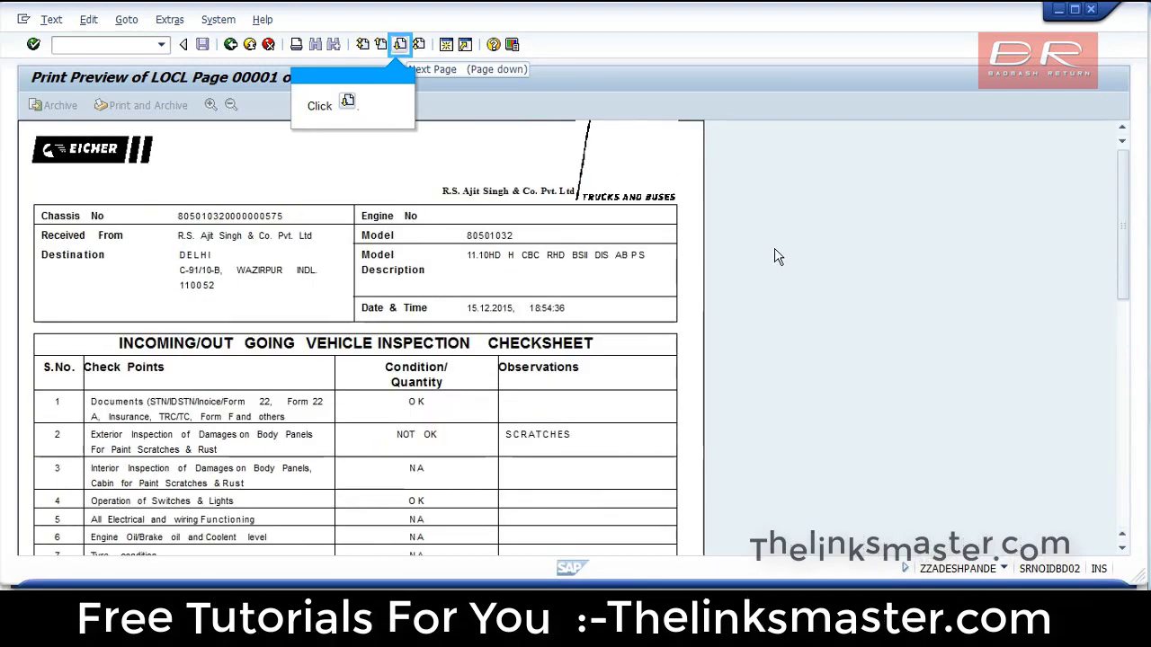
left_click(400, 46)
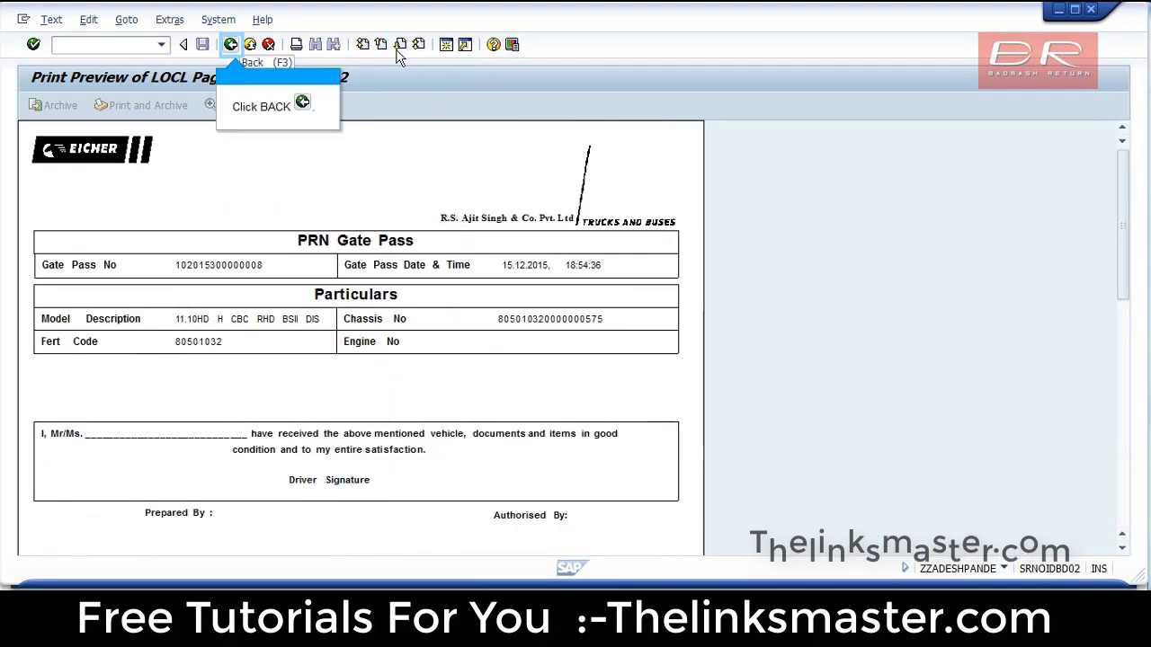